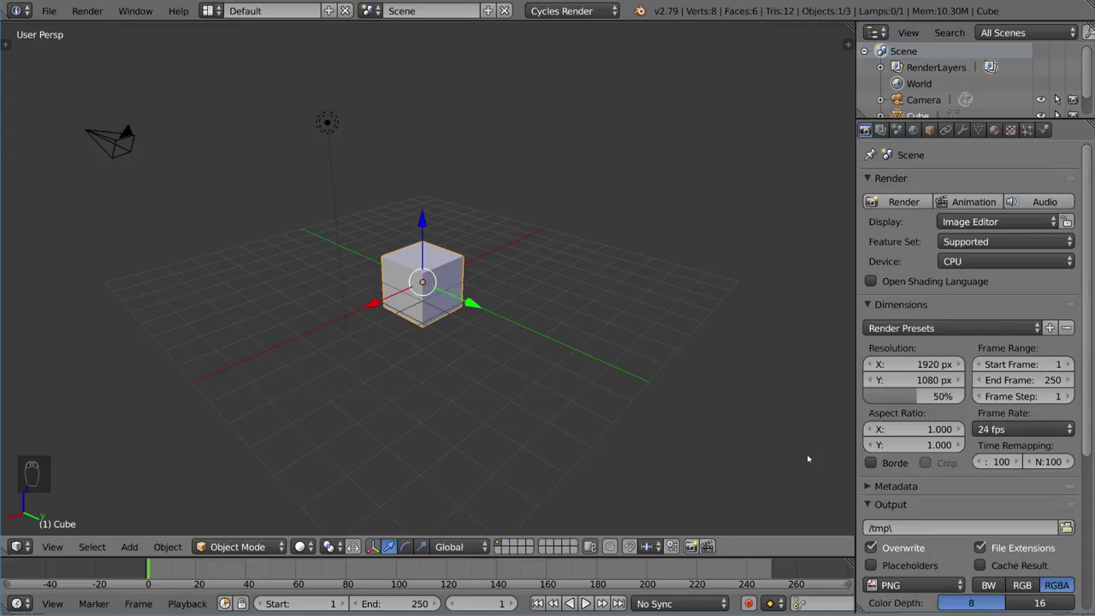
Try rotating and moving the cube, cancelling each, while orbiting to show the camera and lamp
mouse_move(613, 349)
middle_mouse_down()
mouse_move(687, 337)
mouse_move(576, 333)
middle_mouse_up()
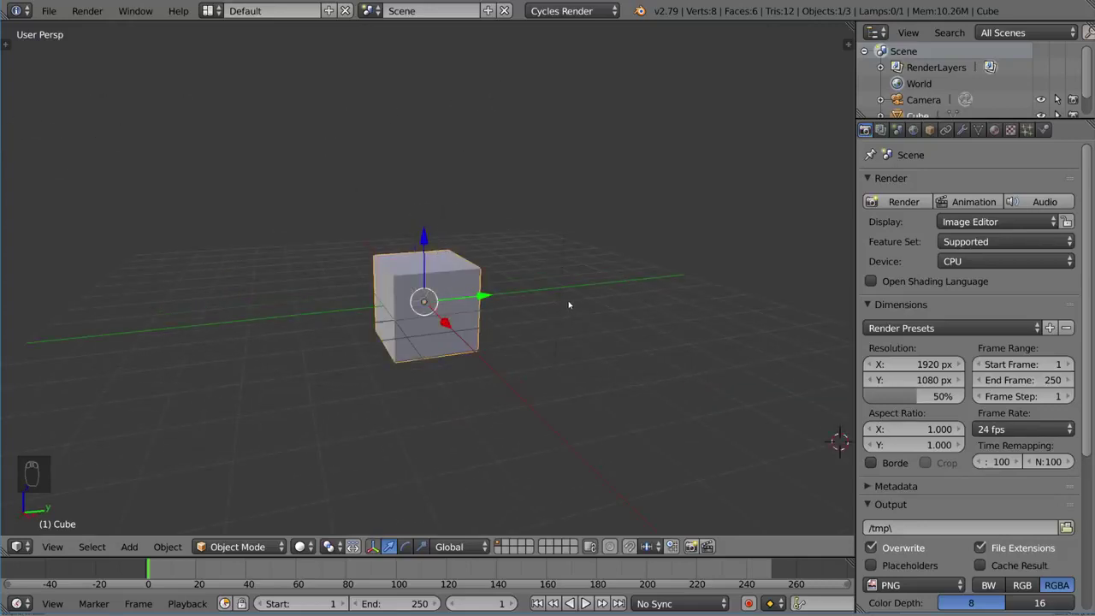
key("r")
key("r")
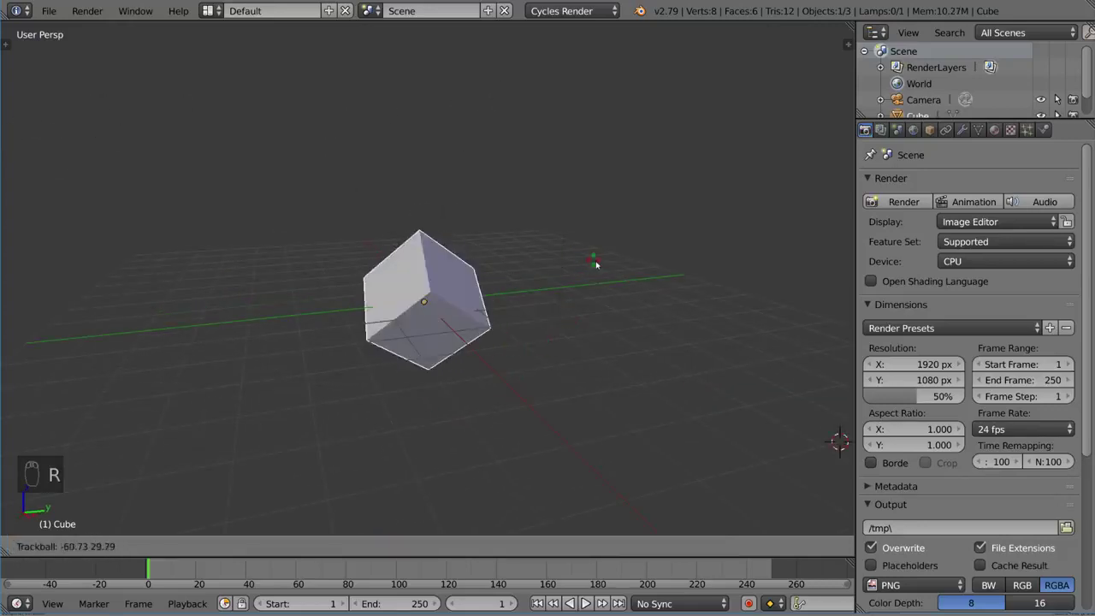
right_click(540, 308)
key("g")
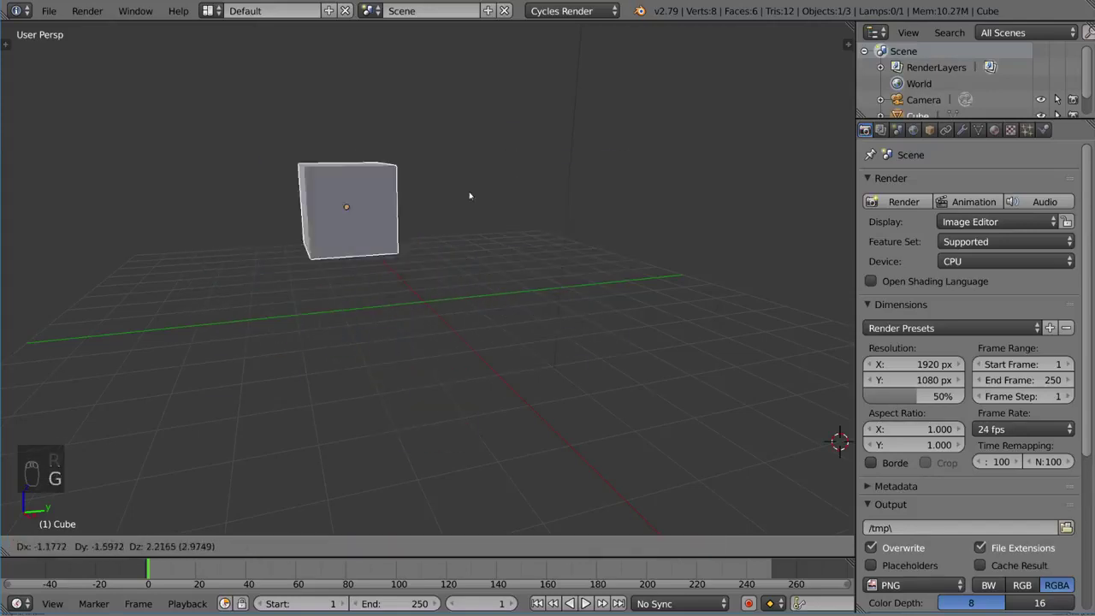
right_click(502, 264)
mouse_move(501, 264)
middle_mouse_down()
mouse_move(616, 259)
mouse_move(624, 290)
mouse_move(542, 276)
mouse_move(561, 367)
middle_mouse_up()
key("g")
right_click(645, 259)
Duplicate the cube three times, placing copies above, to the right, and in front of it
key("shift+d")
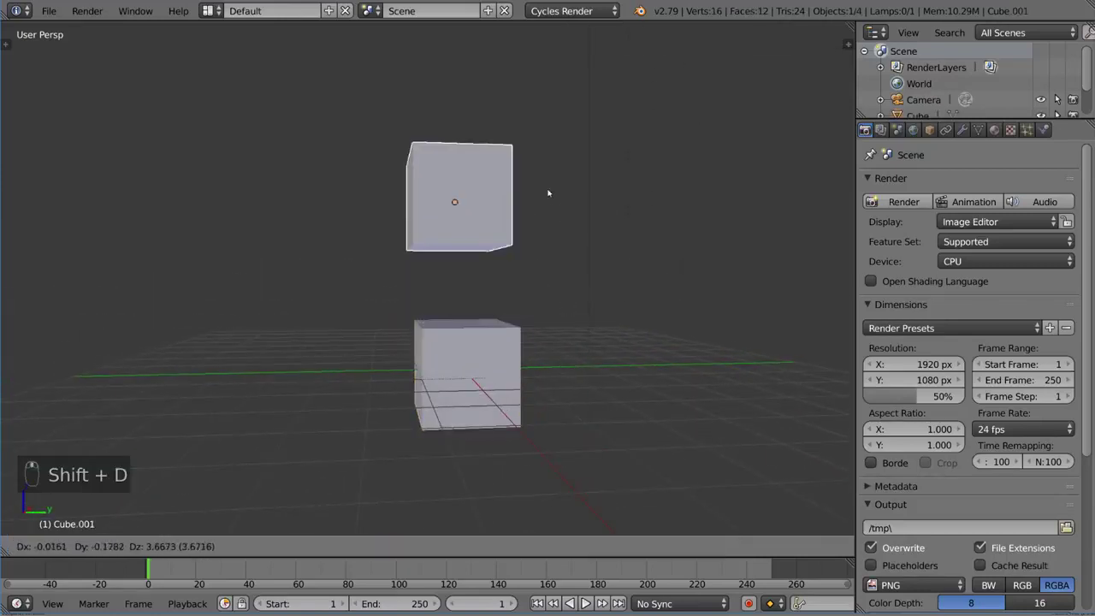
left_click(456, 164)
key("shift+d")
left_click(675, 282)
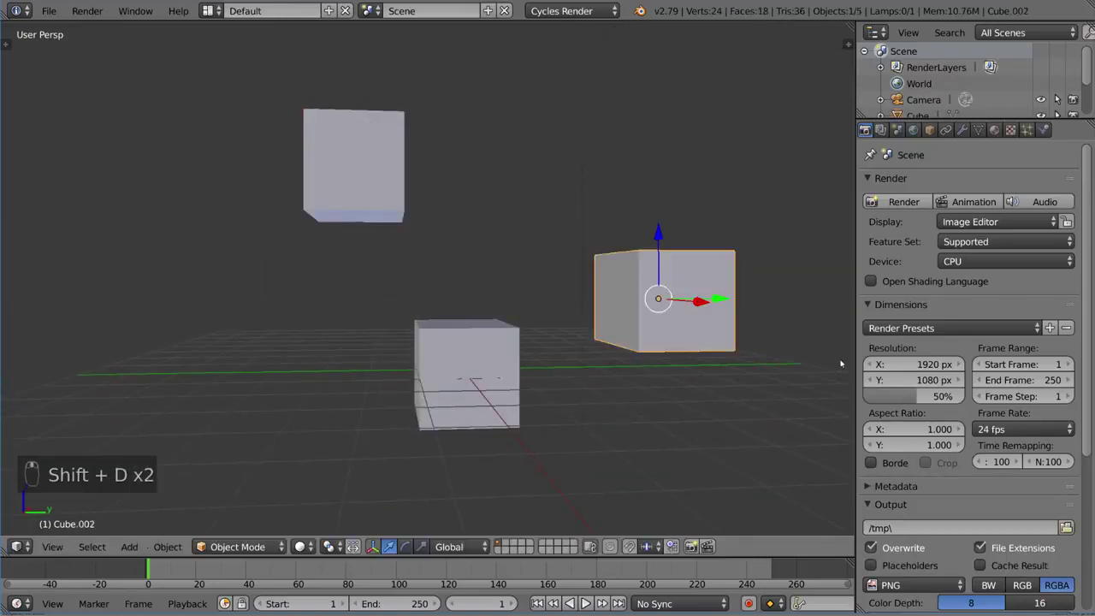
mouse_move(675, 283)
middle_mouse_down()
mouse_move(672, 274)
mouse_move(542, 325)
mouse_move(567, 294)
mouse_move(631, 296)
middle_mouse_up()
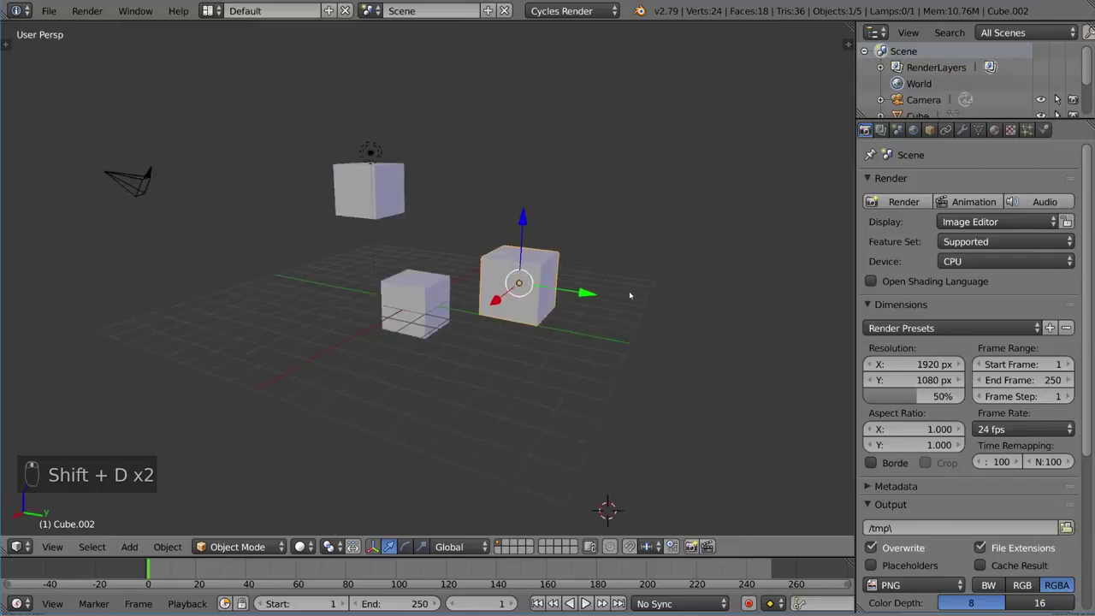
key("shift+d")
left_click(470, 319)
mouse_move(471, 317)
middle_mouse_down()
mouse_move(494, 320)
mouse_move(479, 308)
mouse_move(479, 273)
mouse_move(540, 251)
middle_mouse_up()
right_click(449, 296)
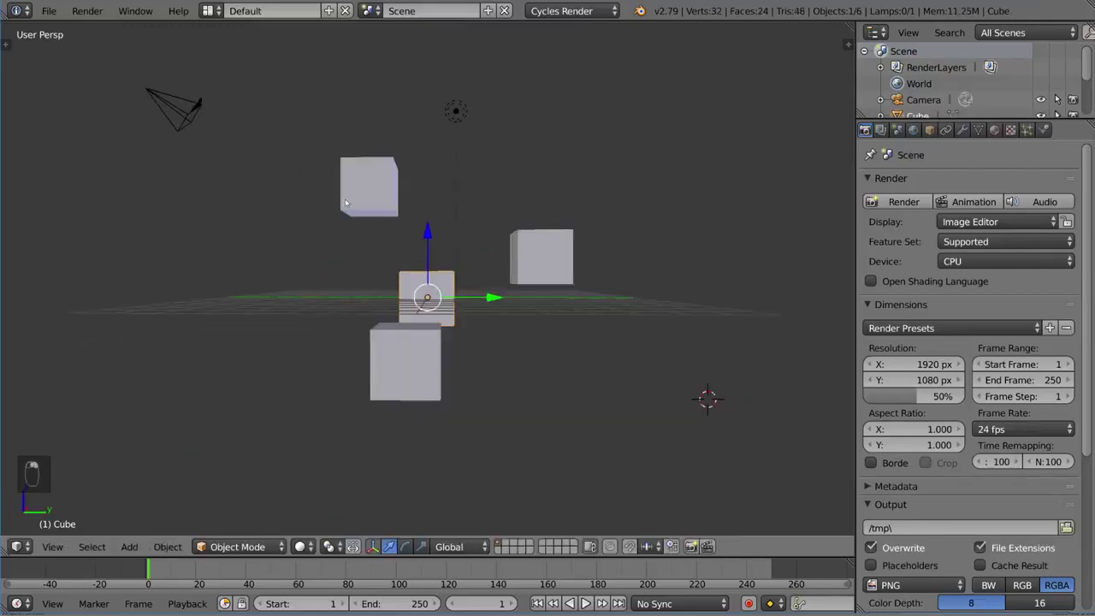
right_click(406, 360, "shift")
right_click(538, 267, "shift")
right_click(341, 202, "shift")
middle_click_drag(341, 202, 385, 239)
key("g")
key("r")
key("r")
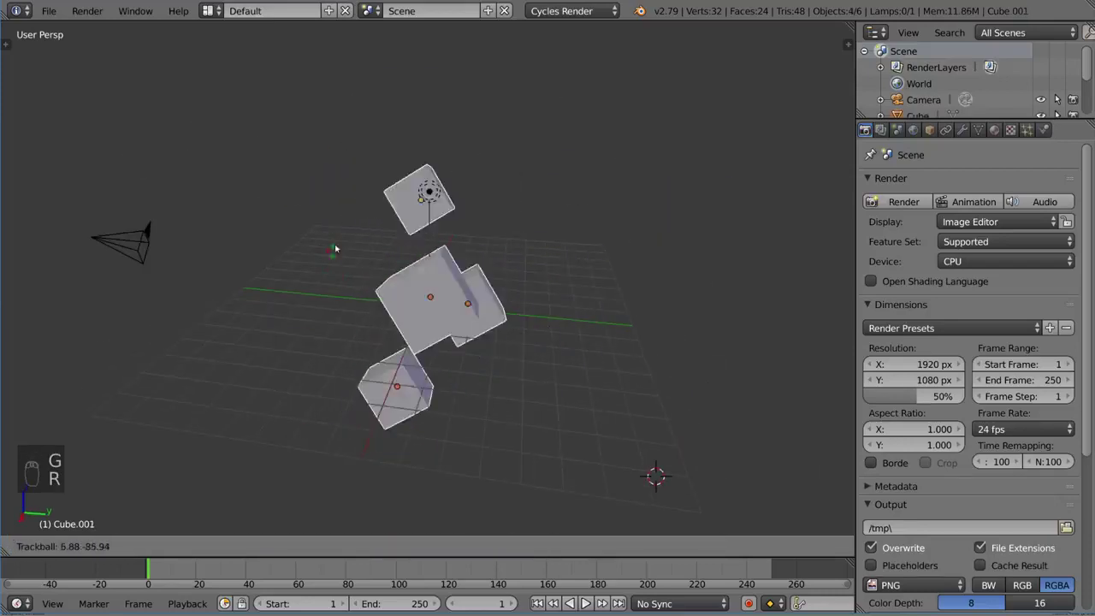
key("Escape")
mouse_move(488, 220)
middle_mouse_down()
mouse_move(591, 259)
mouse_move(513, 317)
middle_mouse_up()
key("r")
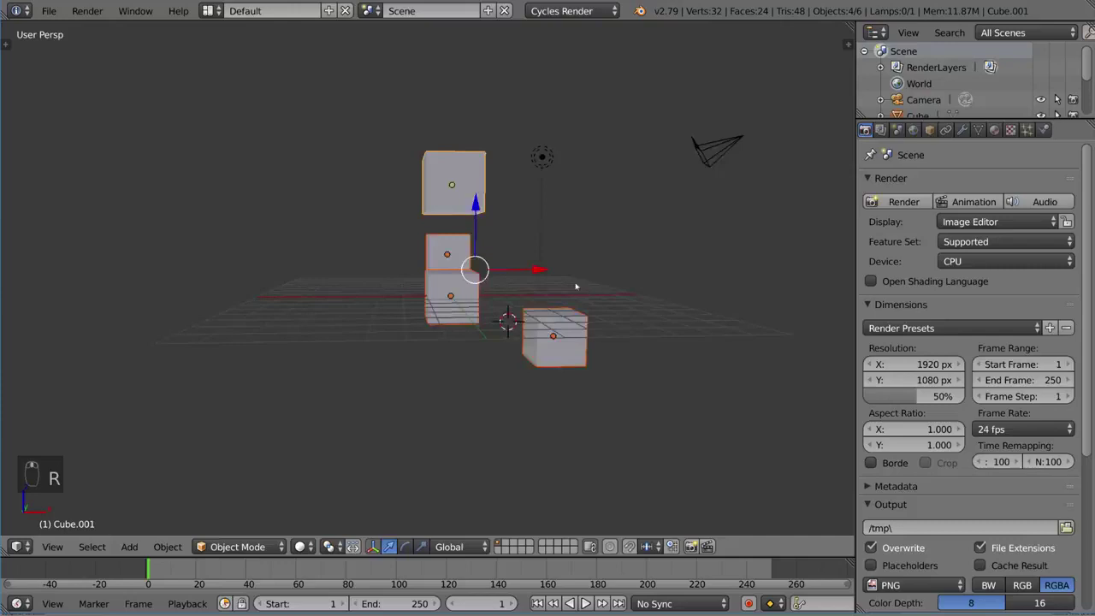
key("r")
key("Escape")
key("r")
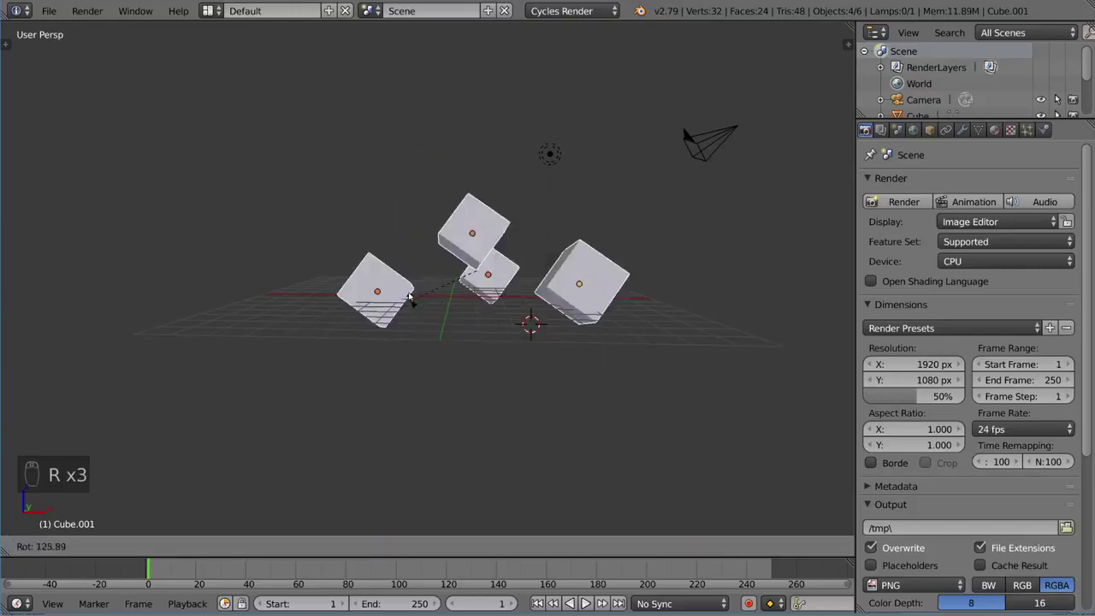
right_click(547, 208)
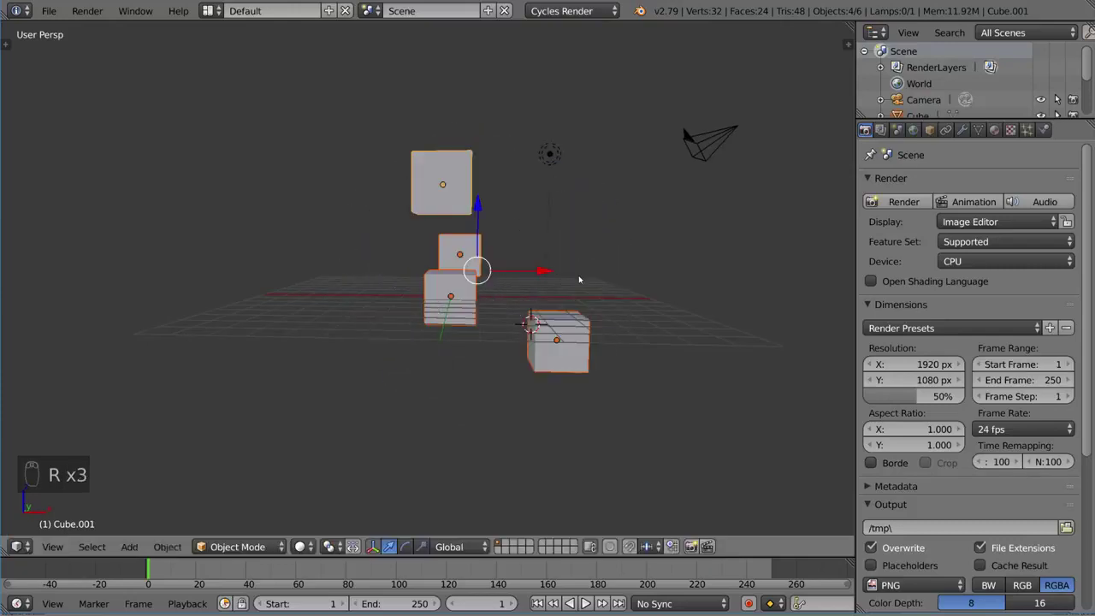
mouse_move(547, 208)
middle_mouse_down()
mouse_move(496, 298)
mouse_move(556, 282)
middle_mouse_up()
scroll(497, 298, "up", 3)
scroll(617, 270, "up", 3)
key("r")
key("r")
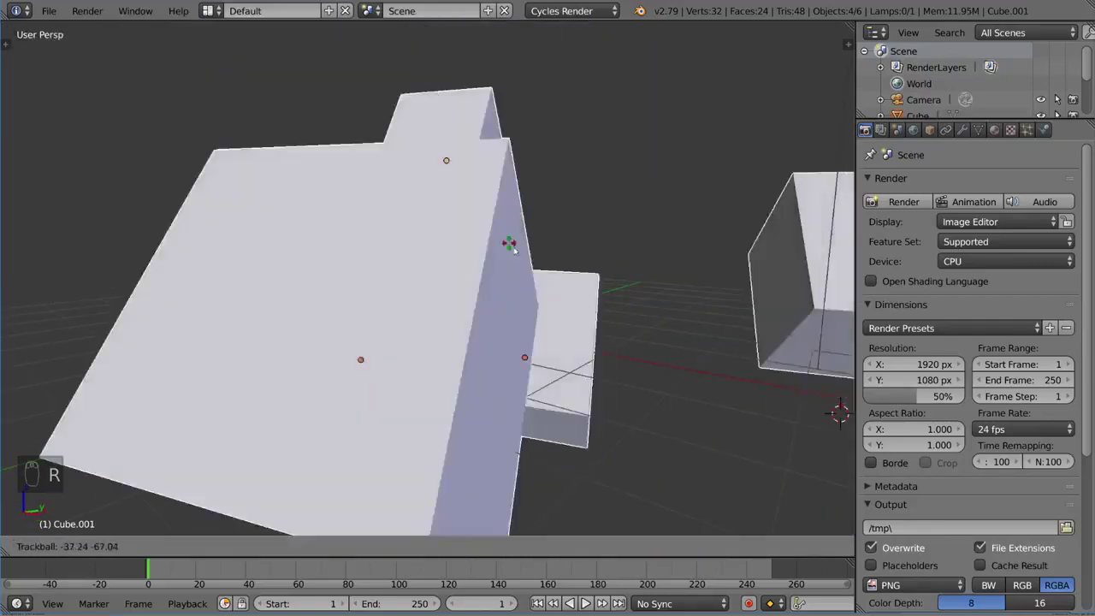
right_click(511, 246)
scroll(556, 248, "down", 5)
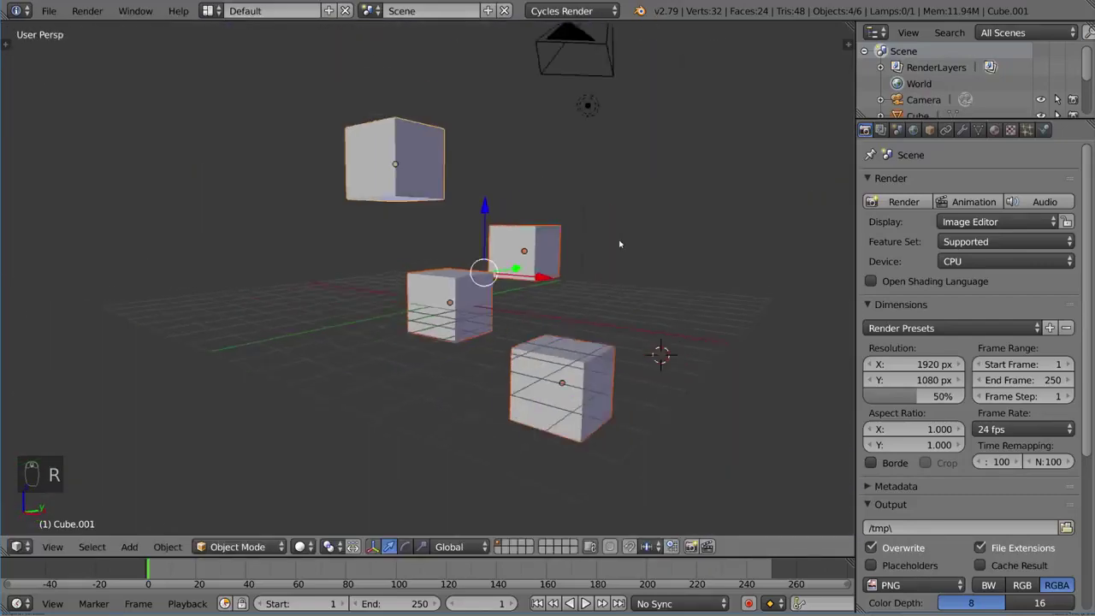
middle_click_drag(620, 244, 483, 291)
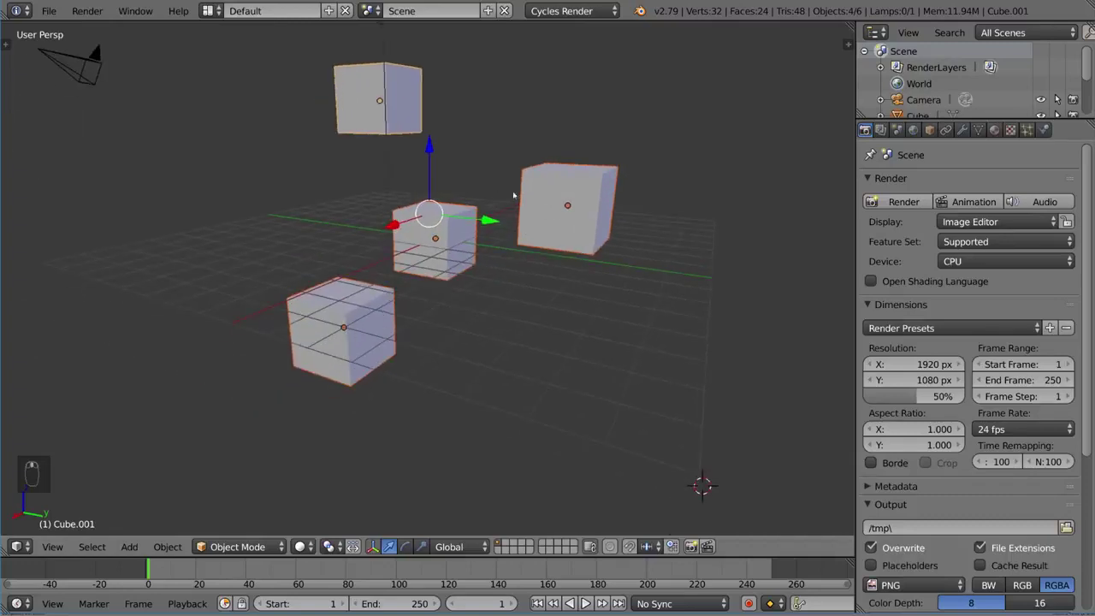
right_click(522, 195)
mouse_move(521, 195)
middle_mouse_down()
mouse_move(496, 168)
mouse_move(415, 173)
middle_mouse_up()
right_click(445, 231)
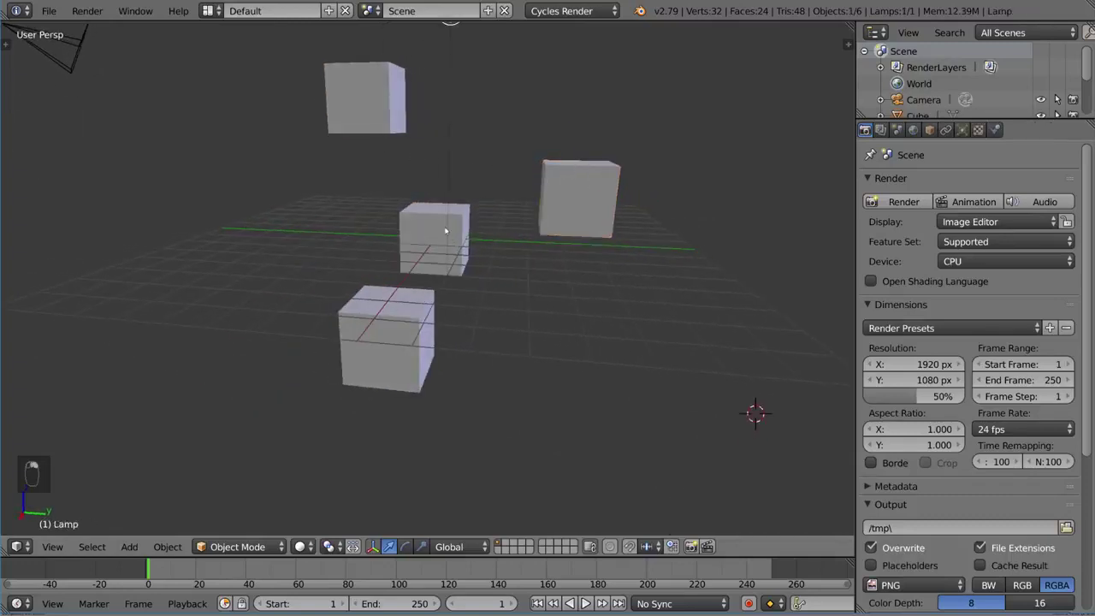
middle_click_drag(421, 234, 409, 91)
right_click(410, 91)
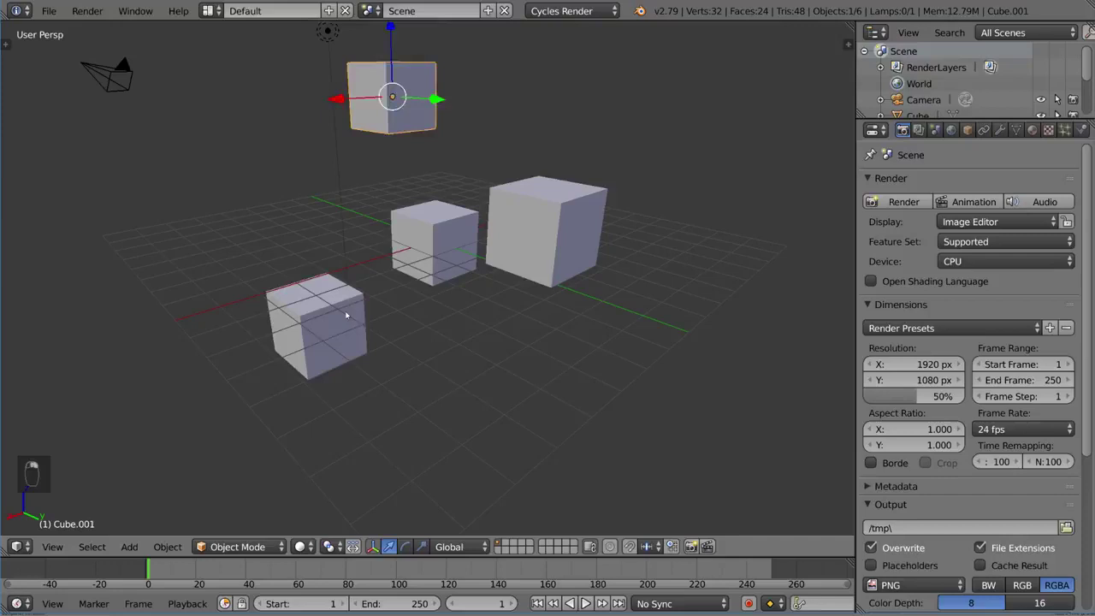
right_click(347, 316)
right_click(534, 239)
right_click(392, 97)
right_click(420, 217)
mouse_move(451, 191)
middle_mouse_down()
mouse_move(477, 190)
mouse_move(475, 147)
middle_mouse_up()
right_click(341, 102)
right_click(548, 207)
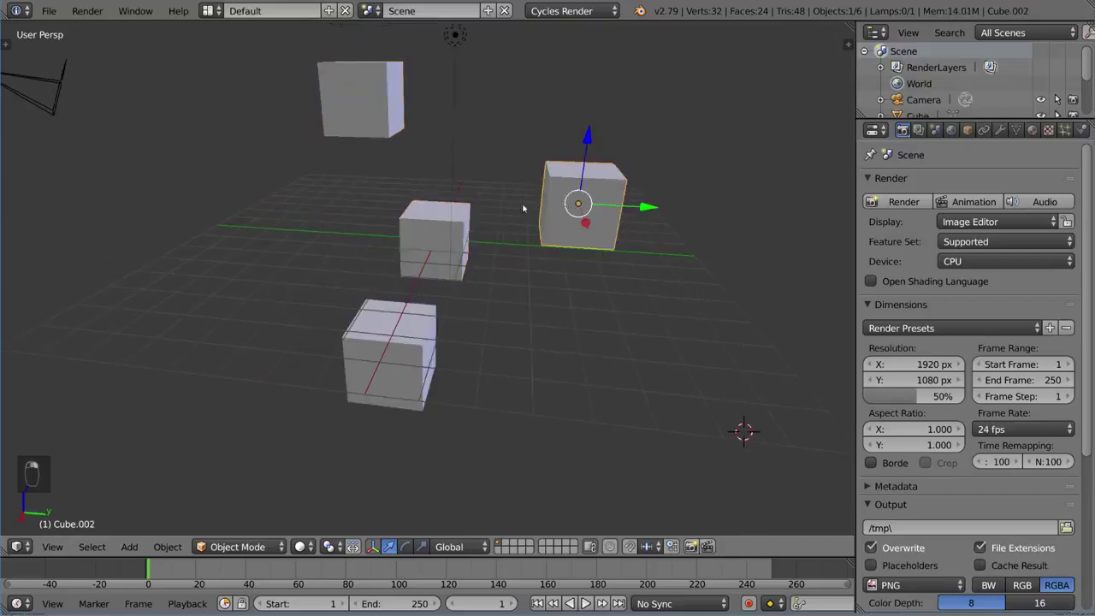
right_click(383, 118, "shift")
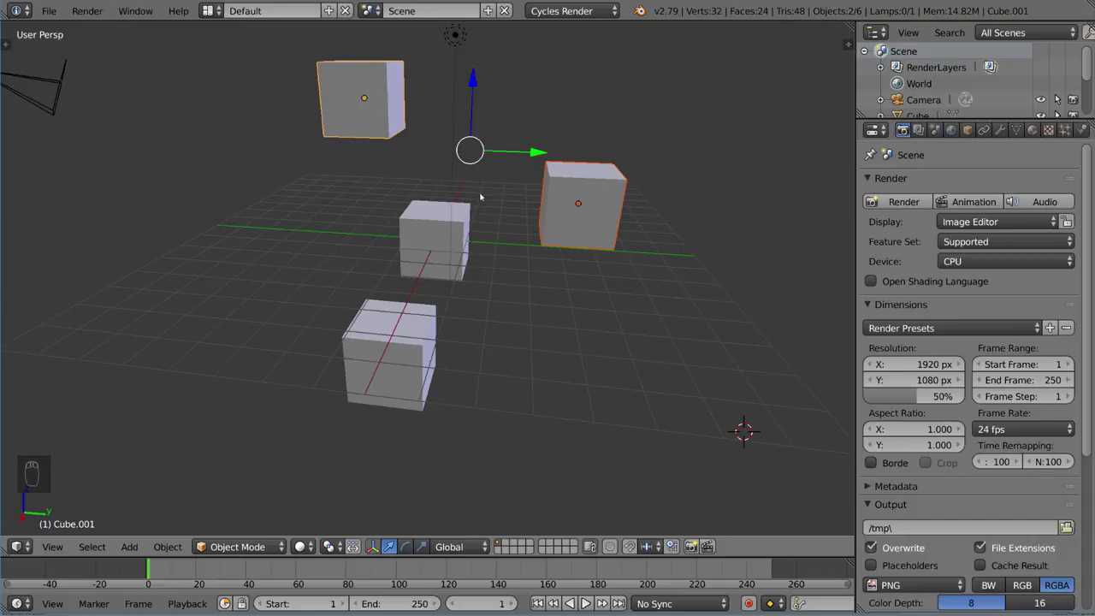
right_click(419, 225, "shift")
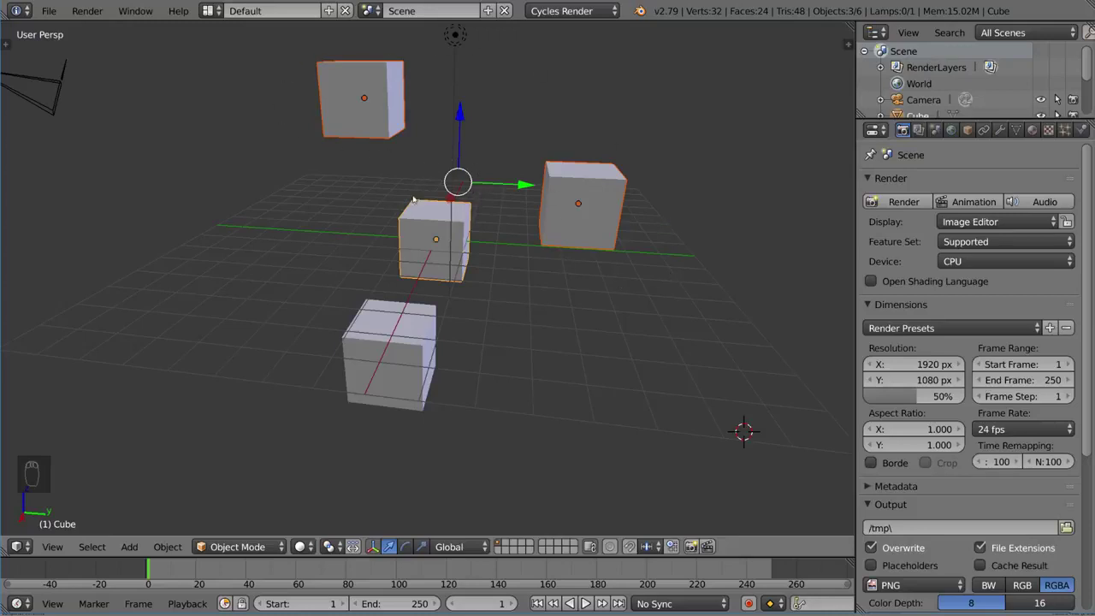
key("a")
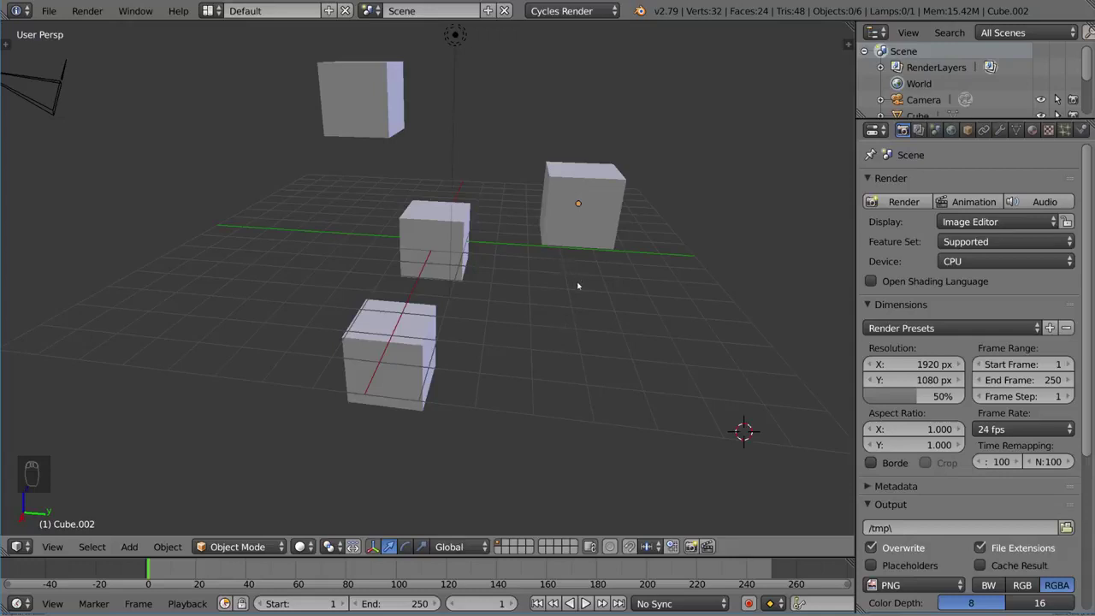
Select the right cube, then the top cube, and finally the middle cube as active
right_click(575, 225)
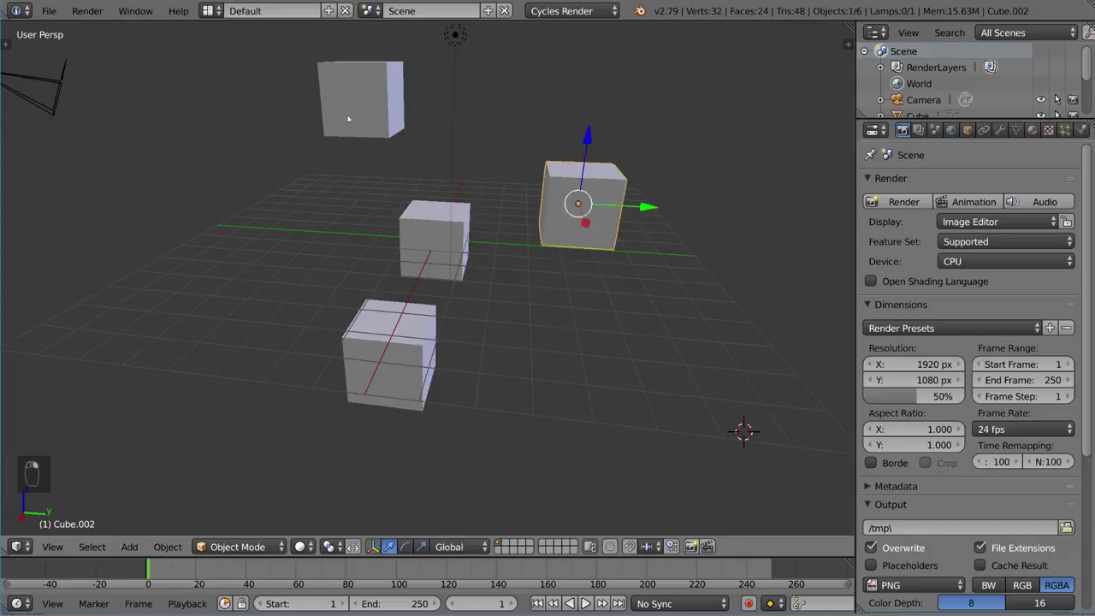
right_click(348, 119, "shift")
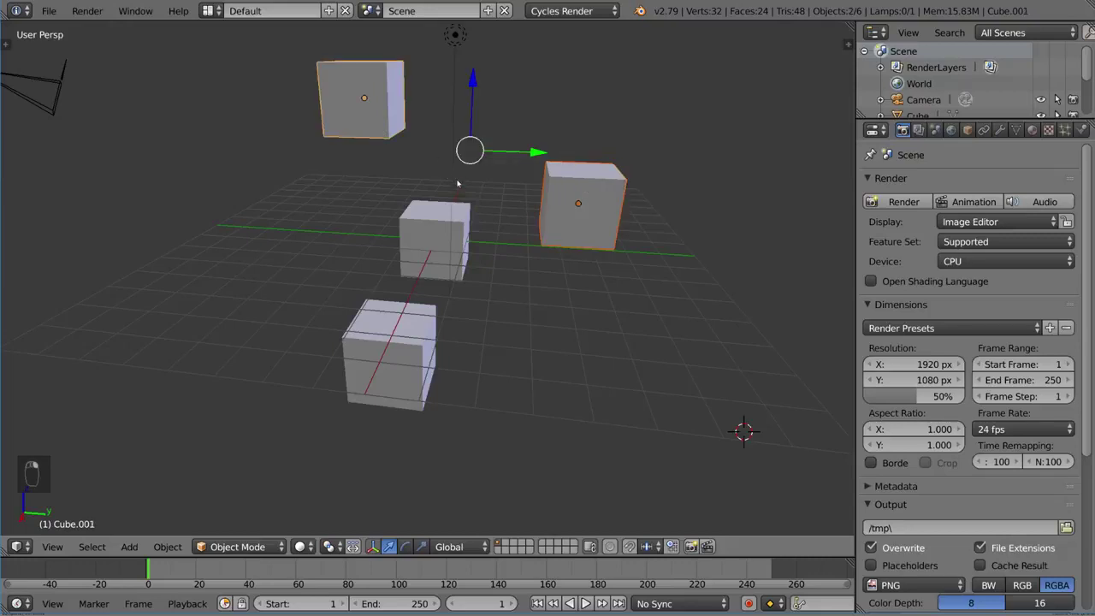
right_click(429, 221, "shift")
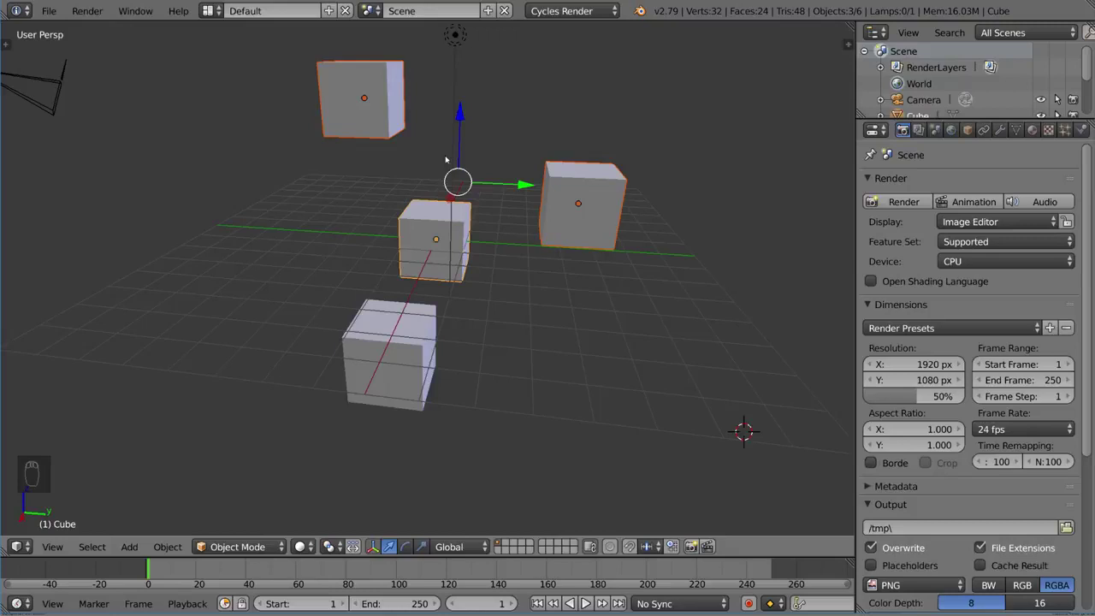
Parent the top and right cubes to the middle cube using Object (Keep Transform)
key("ctrl+p")
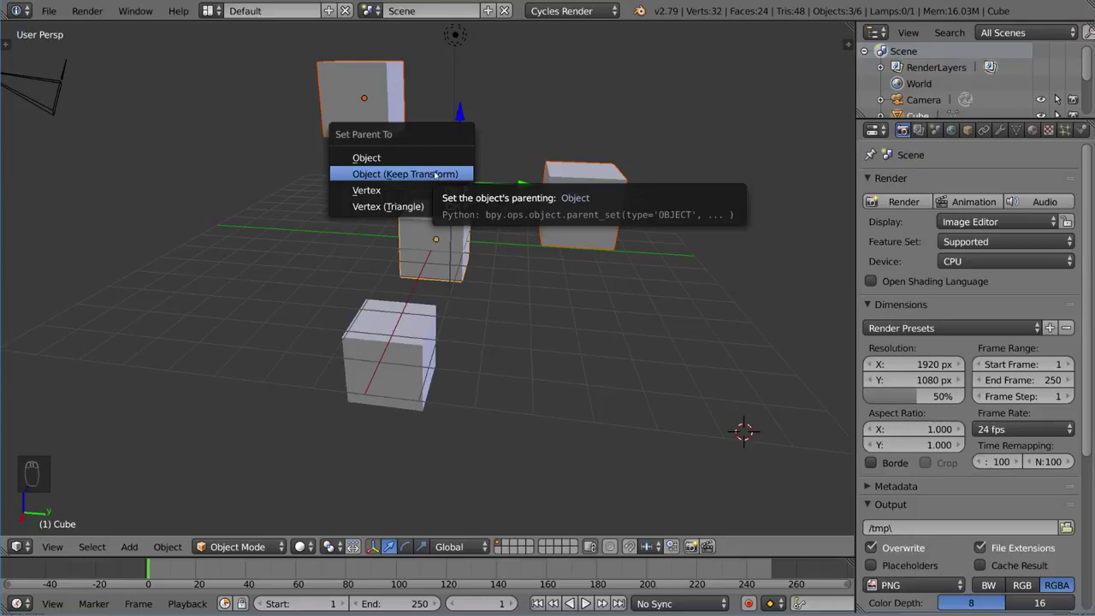
left_click(434, 175)
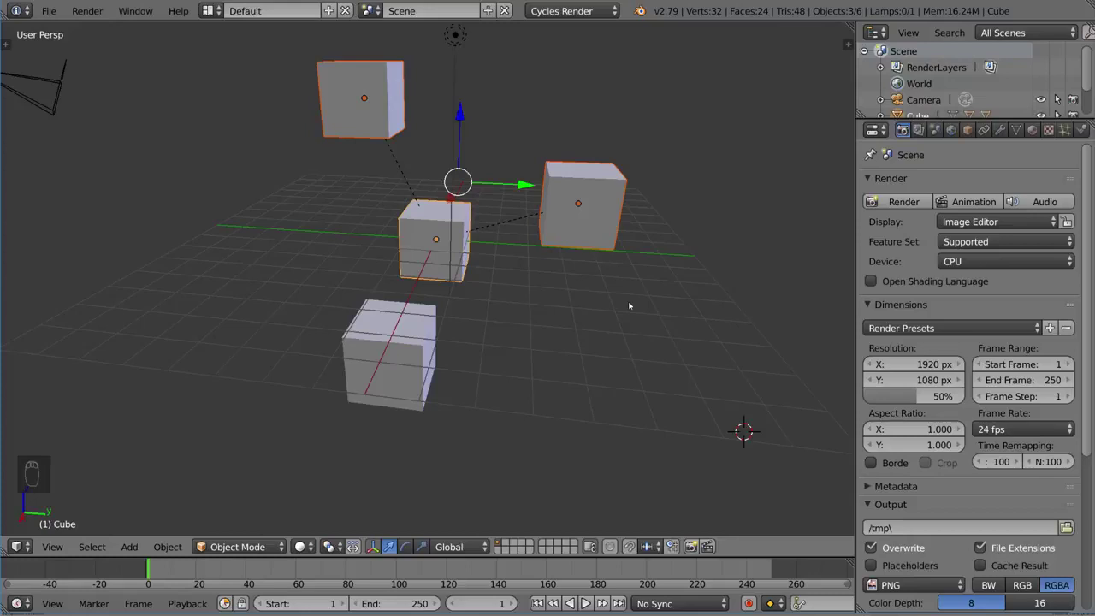
key("n")
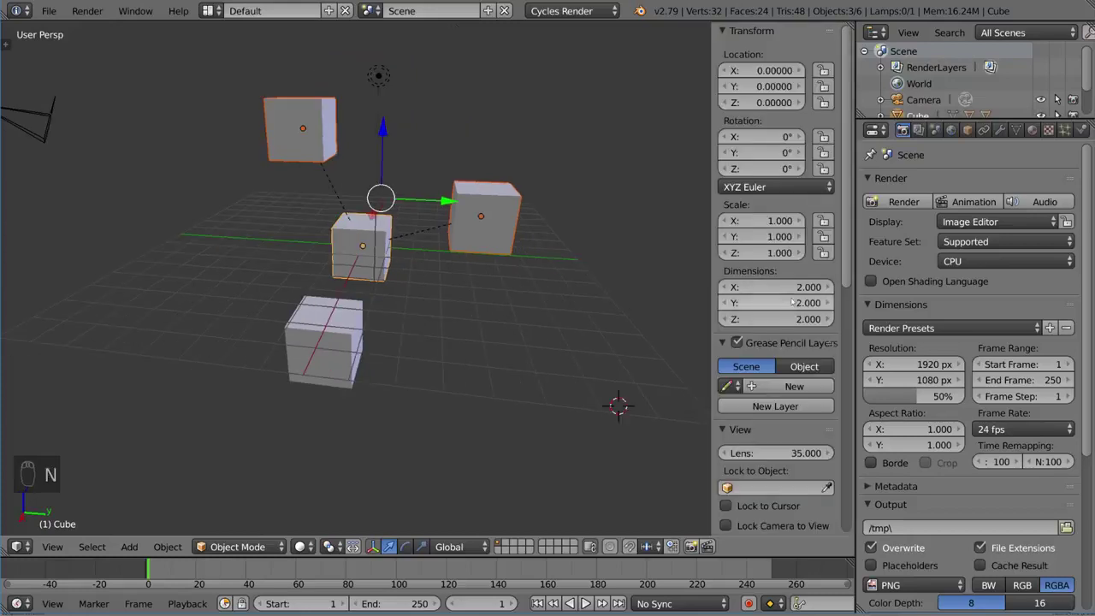
scroll(791, 302, "down", 6)
scroll(774, 360, "down", 2)
scroll(761, 410, "down", 2)
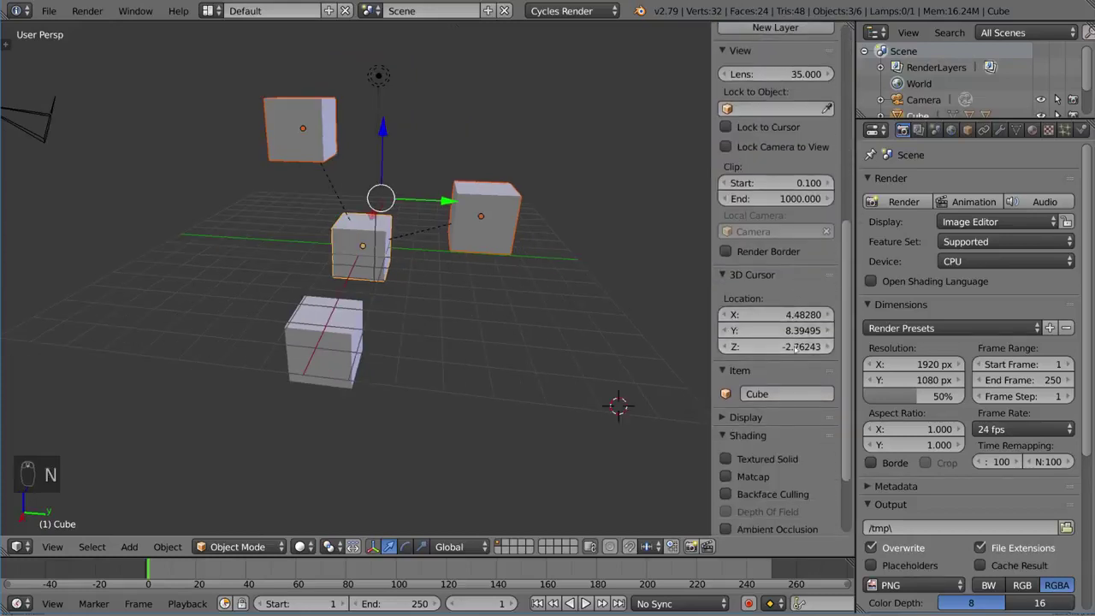
left_click(756, 420)
scroll(761, 427, "down", 2)
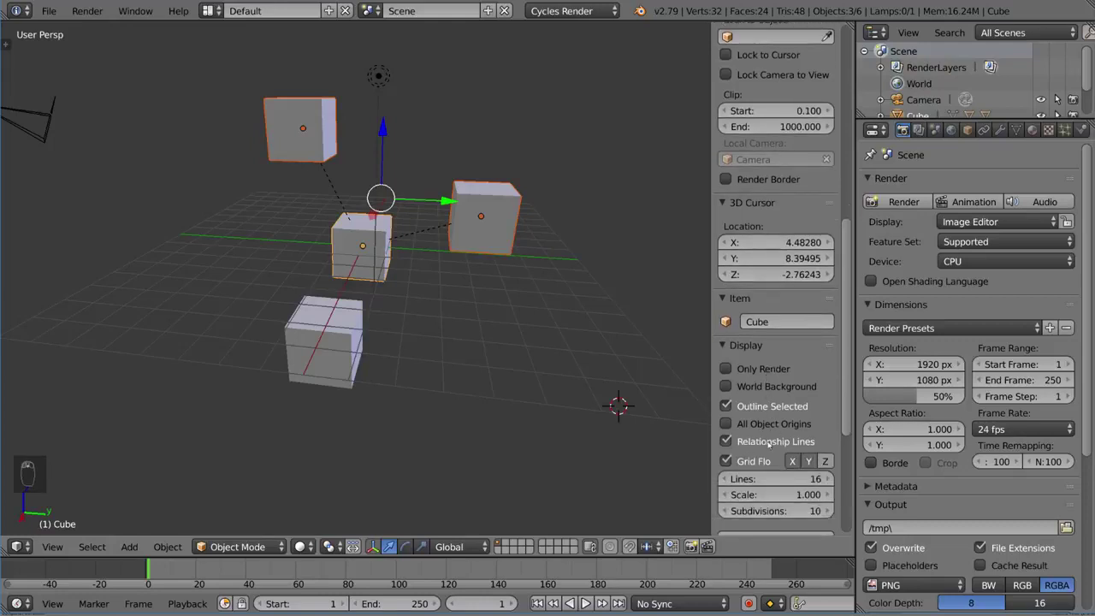
left_click(757, 443)
left_click(726, 441)
key("n")
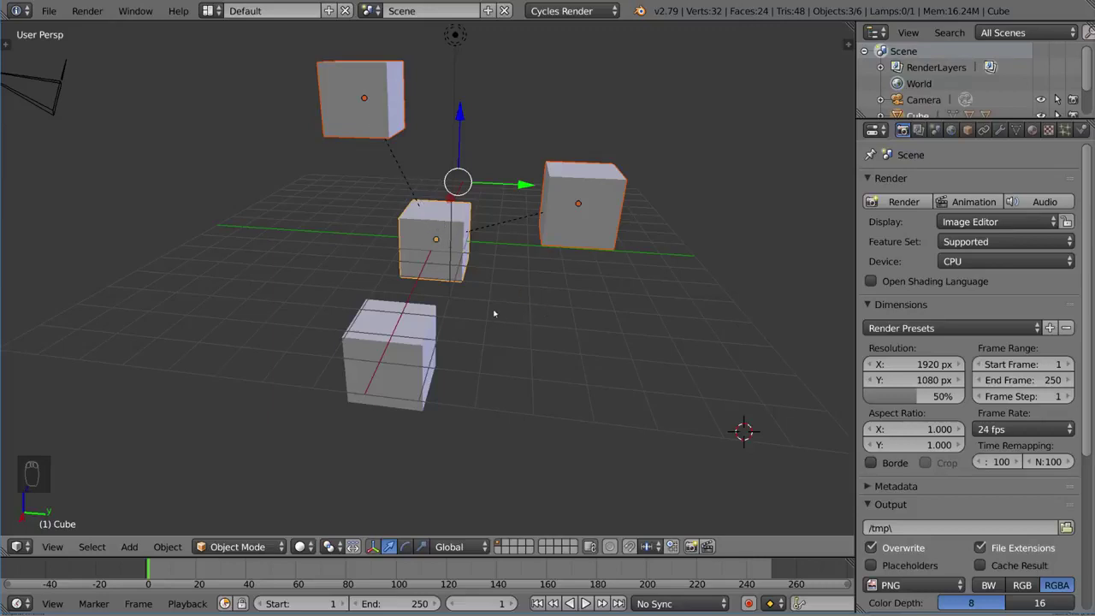
Test-rotate the middle parent cube with its children, cancel it, then select the upper-left Cube.001
left_click(438, 232)
key("r")
key("r")
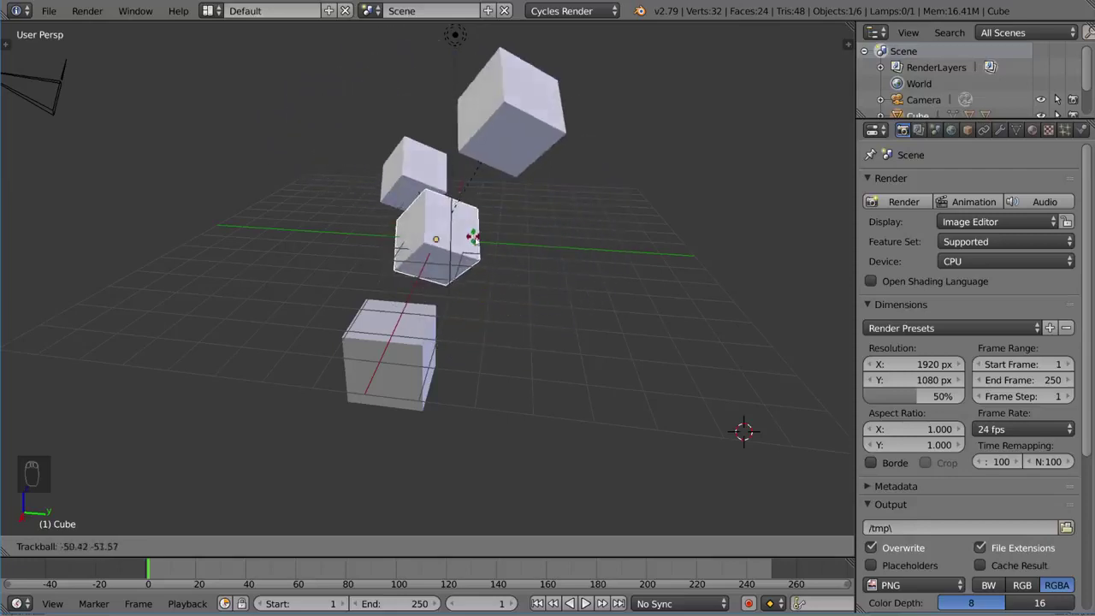
key("Escape")
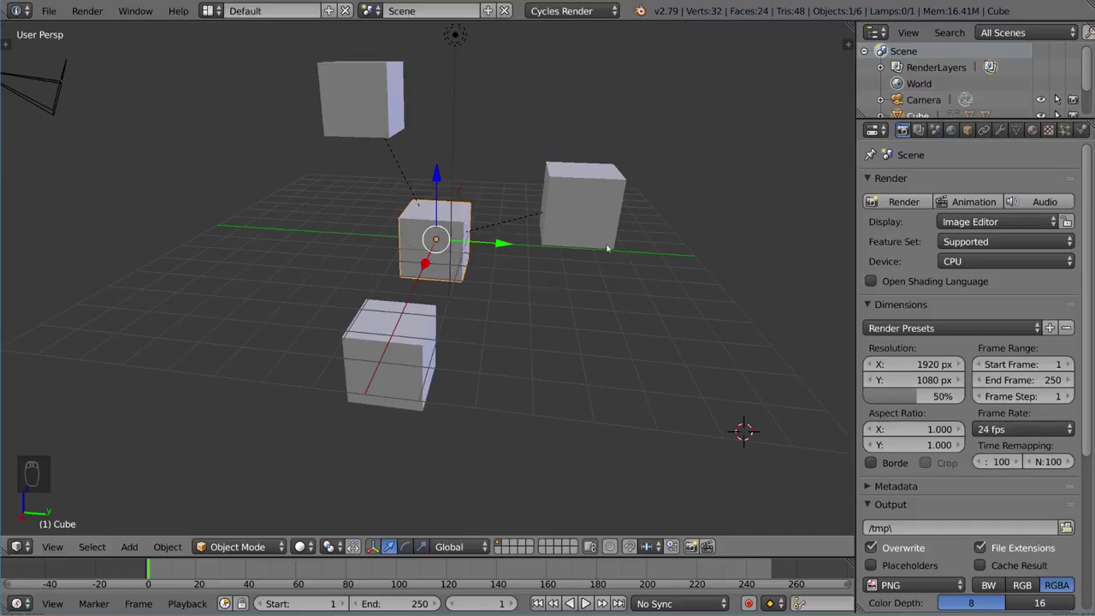
right_click(586, 205)
right_click(406, 107)
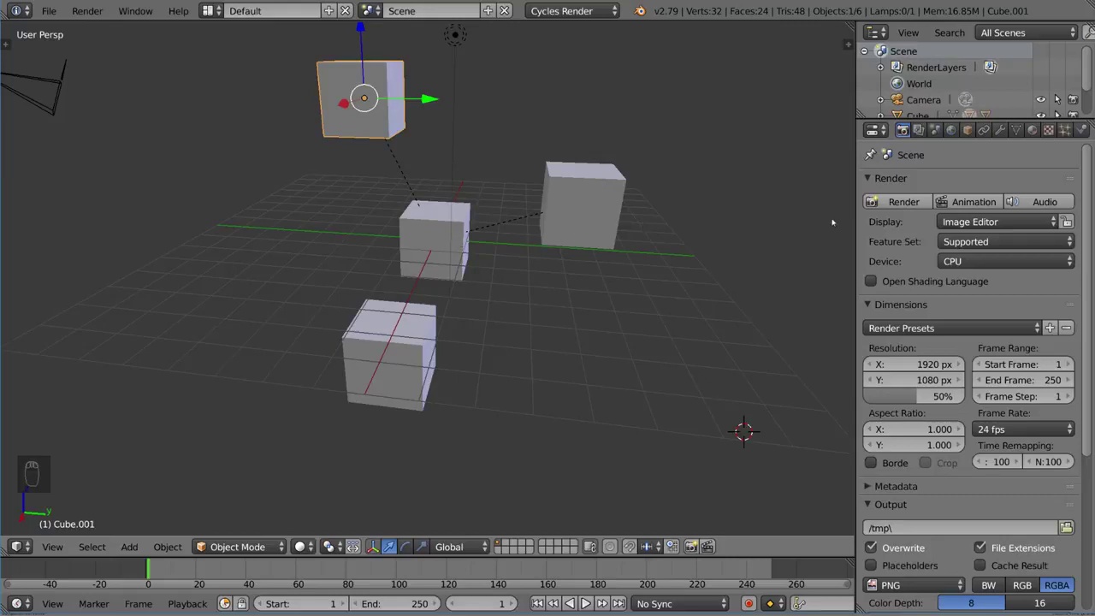
Show Cube.001's object properties, test-rotate the central cube and cancel, then add the lower cube
left_click(973, 132)
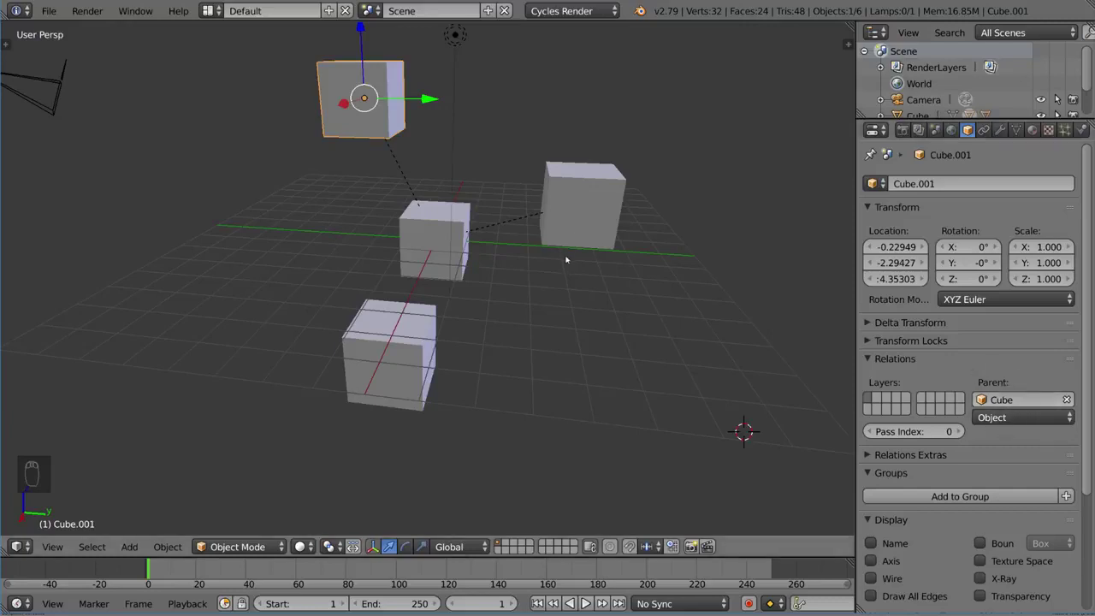
right_click(449, 244)
key("r")
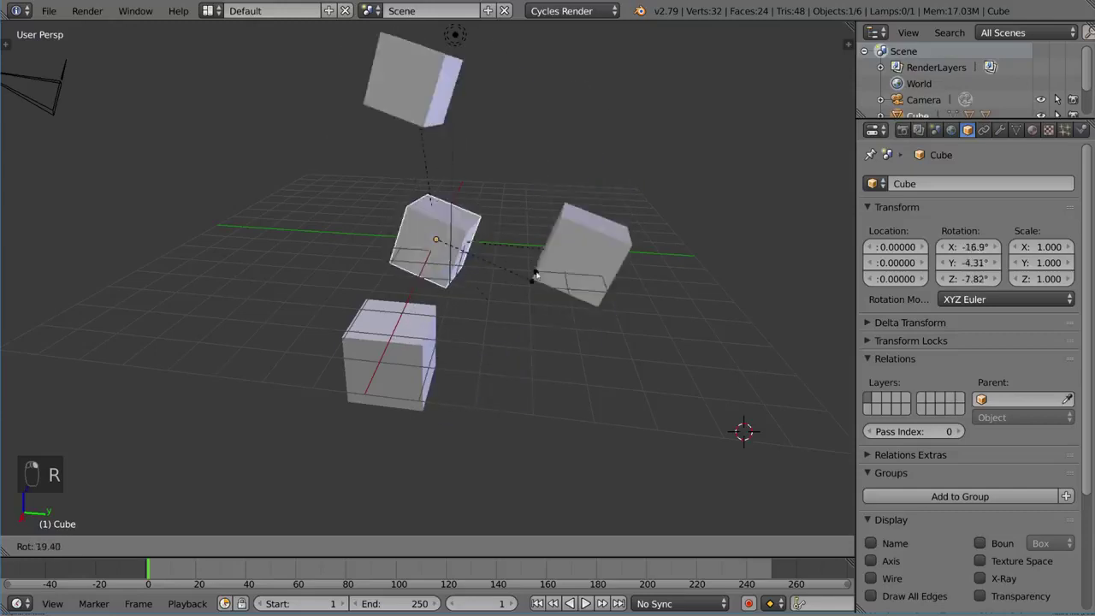
key("g")
key("r")
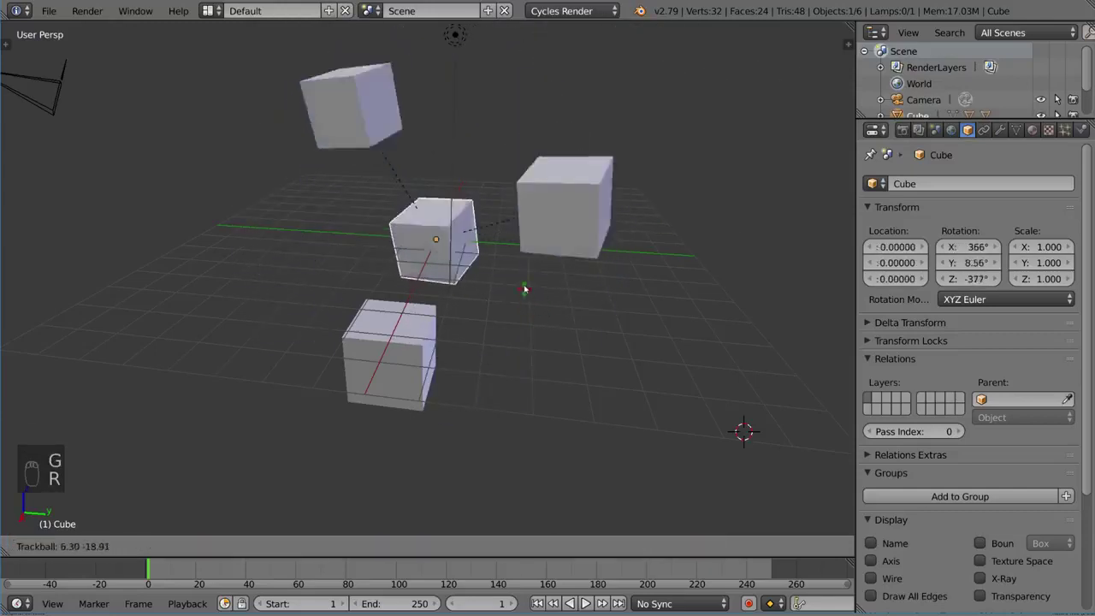
right_click(544, 259)
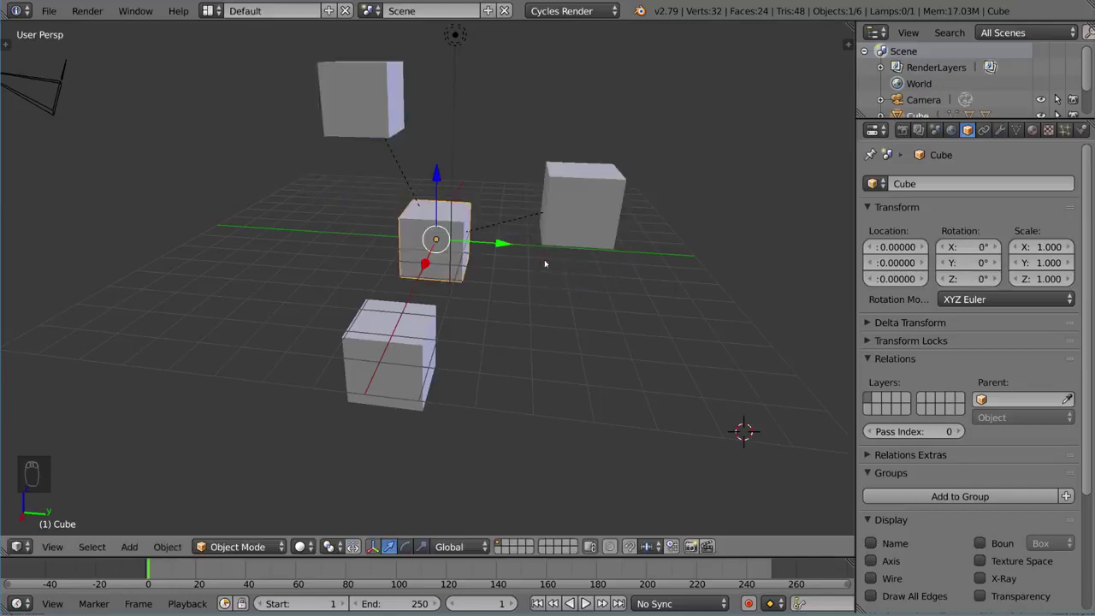
right_click(386, 342, "shift")
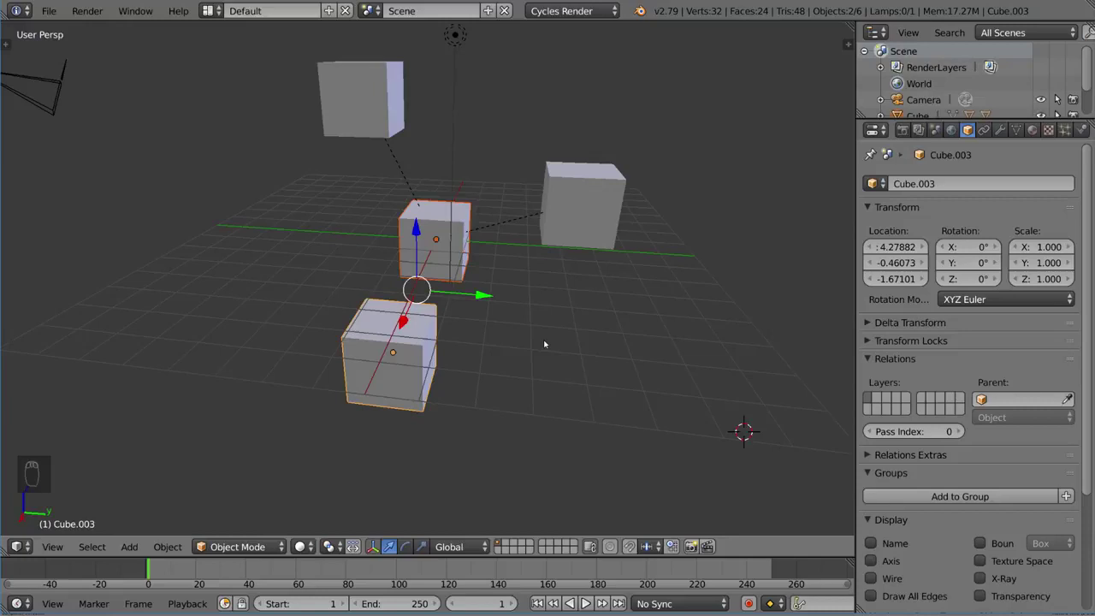
Parent the central cube to Cube.003 with Keep Transform, then test-rotate Cube.003 and cancel
key("ctrl+p")
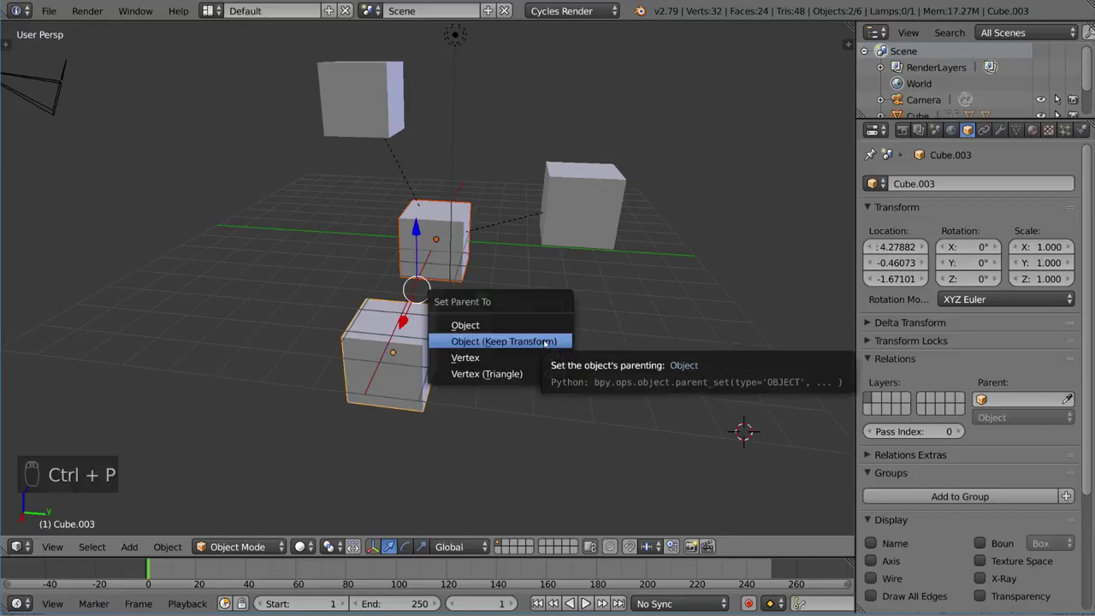
left_click(544, 341)
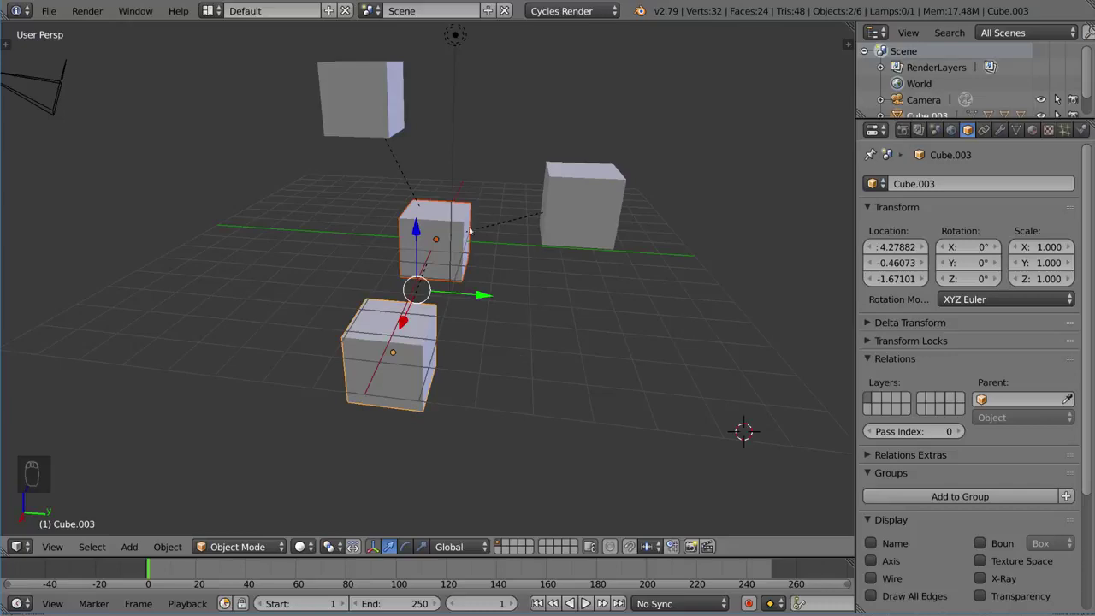
key("r")
key("r")
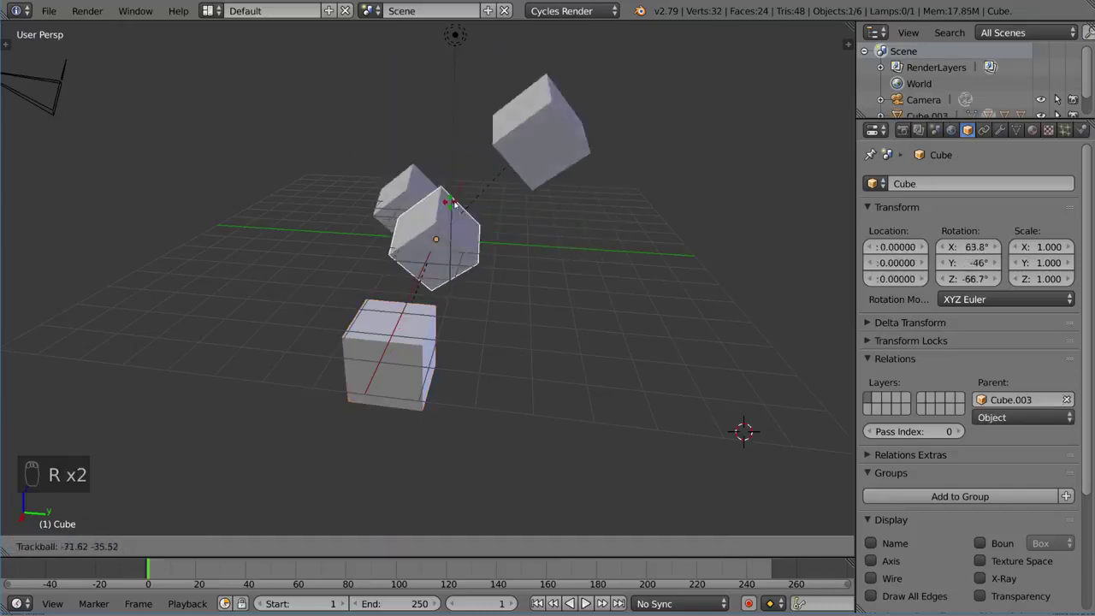
right_click(431, 331)
key("r")
key("r")
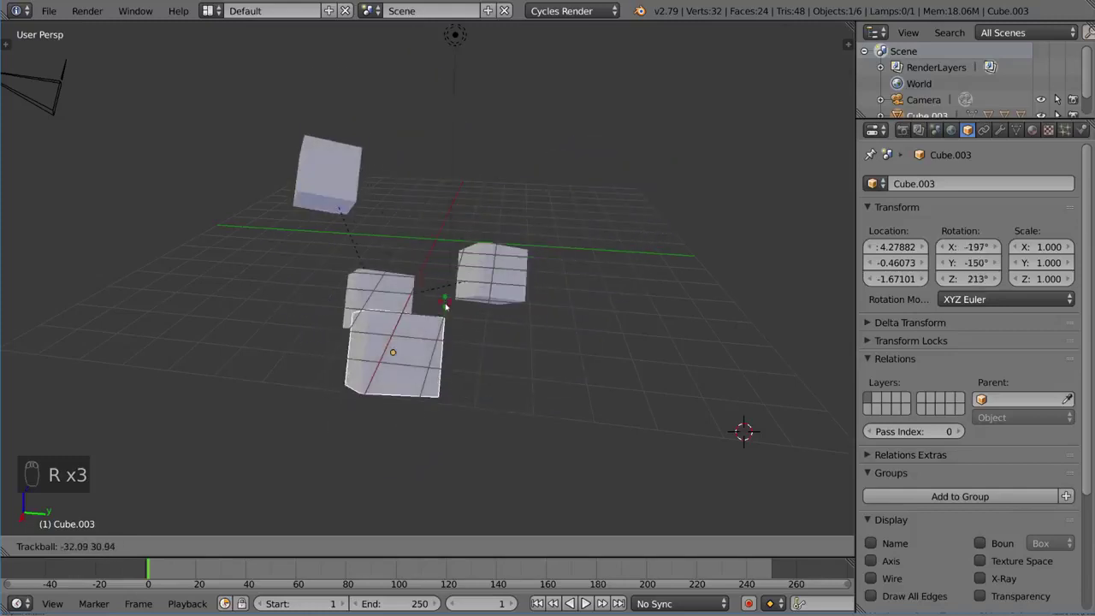
right_click(459, 346)
Rotate the middle cube, then move Cube.001 further to the right
right_click(368, 201)
key("r")
key("r")
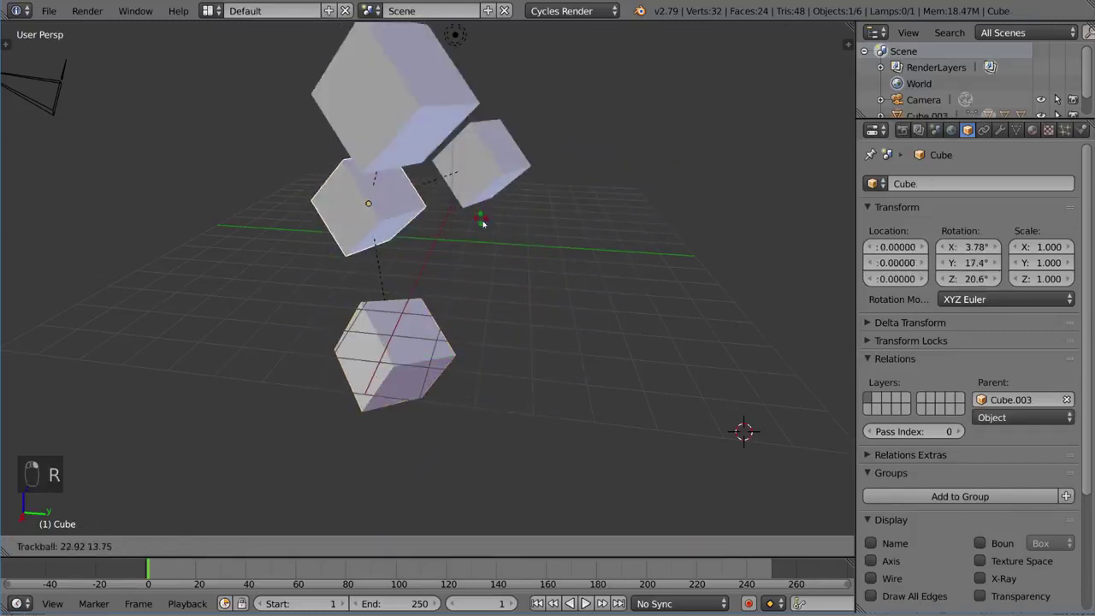
left_click(487, 245)
right_click(470, 244)
key("r")
key("r")
key("g")
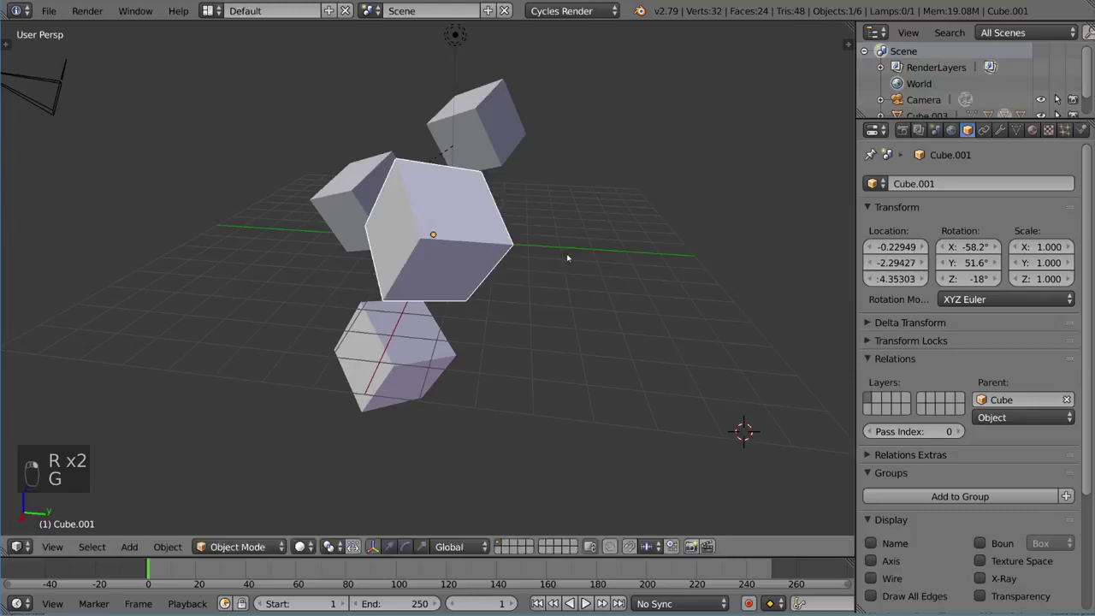
left_click(667, 270)
Alternately rotate Cube.003 and the middle cube, watching the child cubes swing around
right_click(389, 349)
key("r")
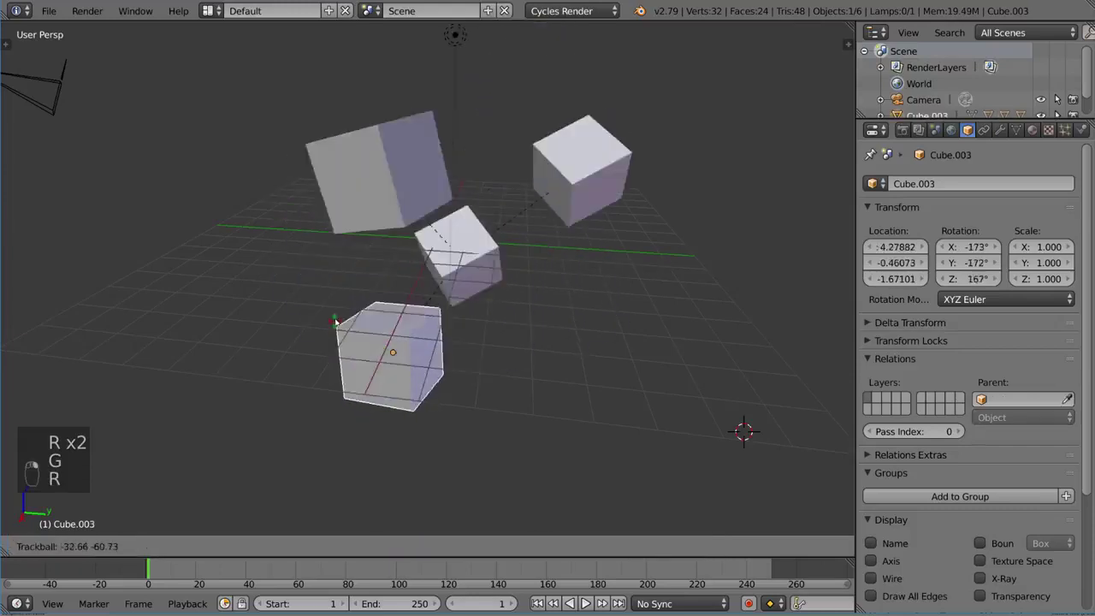
left_click(385, 287)
right_click(350, 251)
key("r")
key("r")
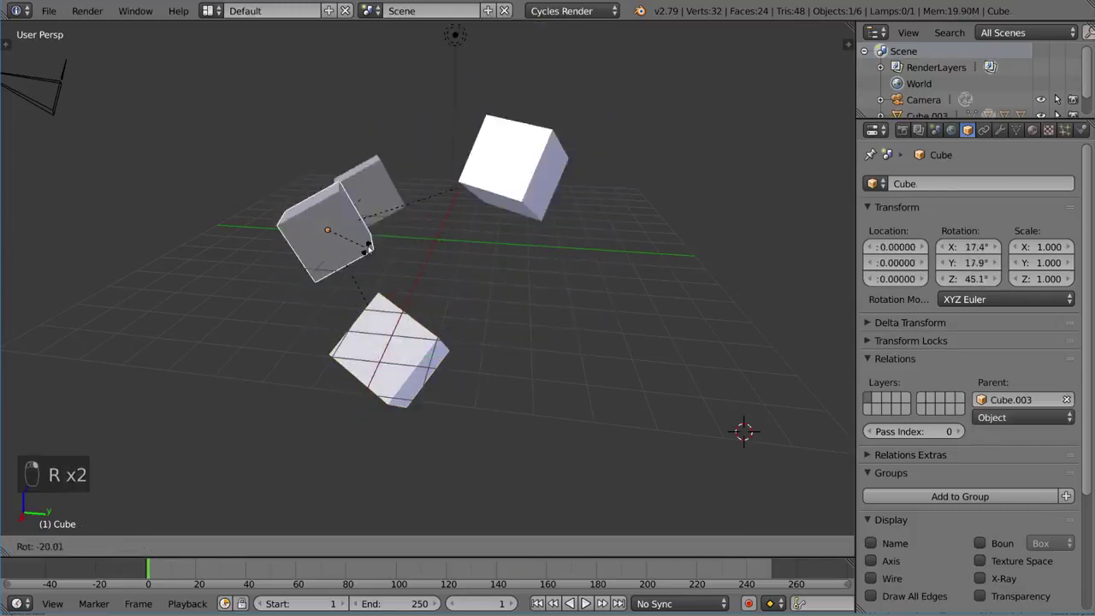
left_click(381, 319)
right_click(382, 320)
key("r")
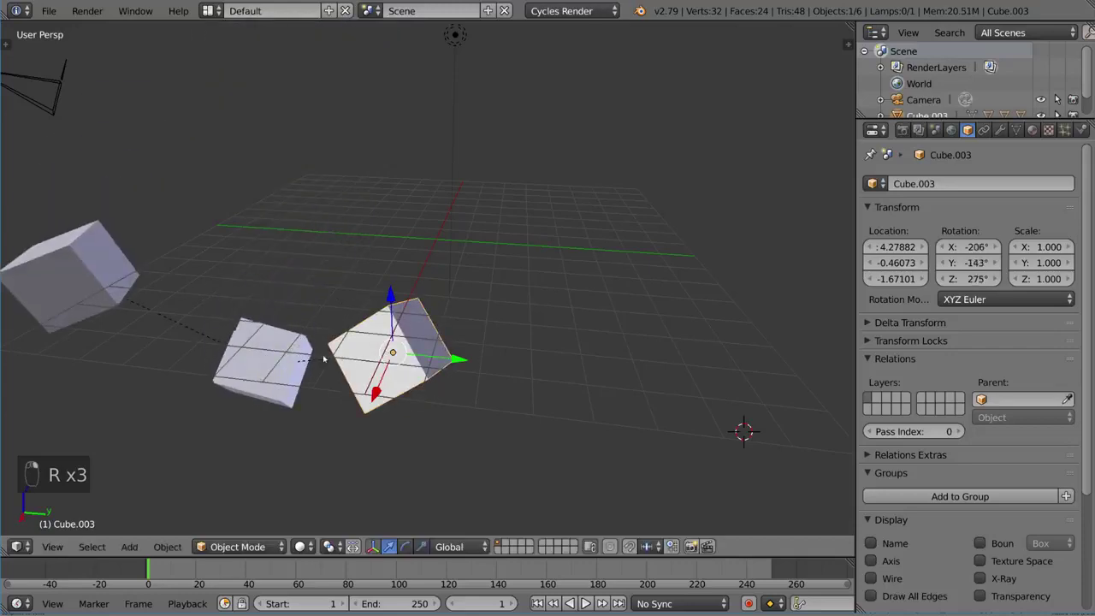
Rotate the middle cube back upright and move it up to a new position
right_click(293, 377)
key("r")
right_click(357, 366)
key("r")
right_click(338, 244)
key("r")
key("r")
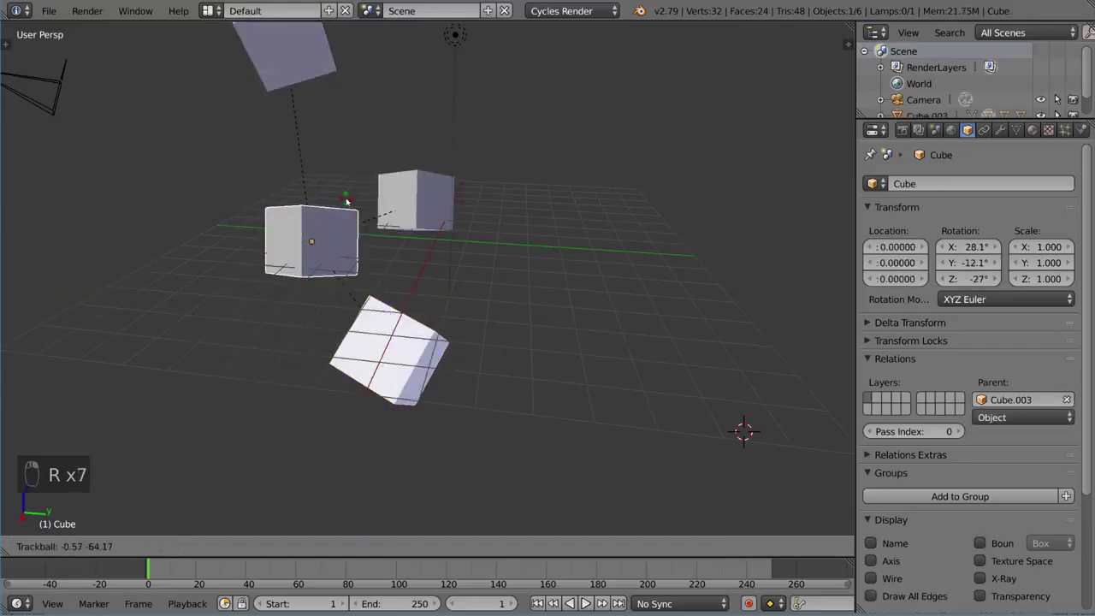
left_click(355, 222)
key("g")
left_click(299, 175)
Rotate Cube.003 again, then rotate the middle cube twice more
right_click(391, 346)
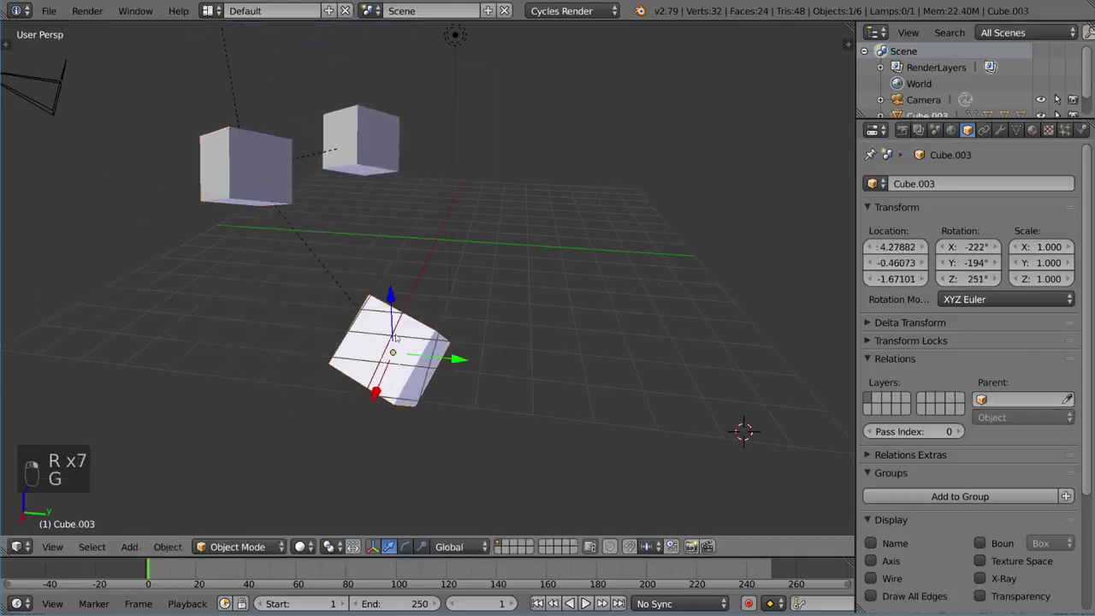
scroll(402, 325, "down", 3)
key("r")
left_click(427, 256)
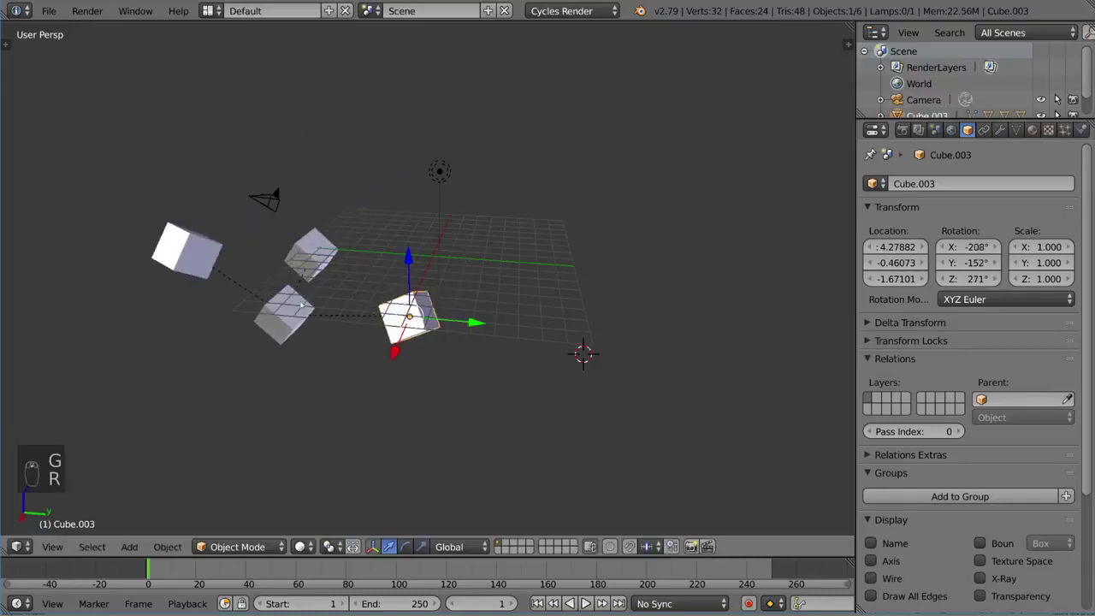
right_click(317, 248)
key("r")
key("r")
left_click(390, 266)
key("r")
left_click(366, 218)
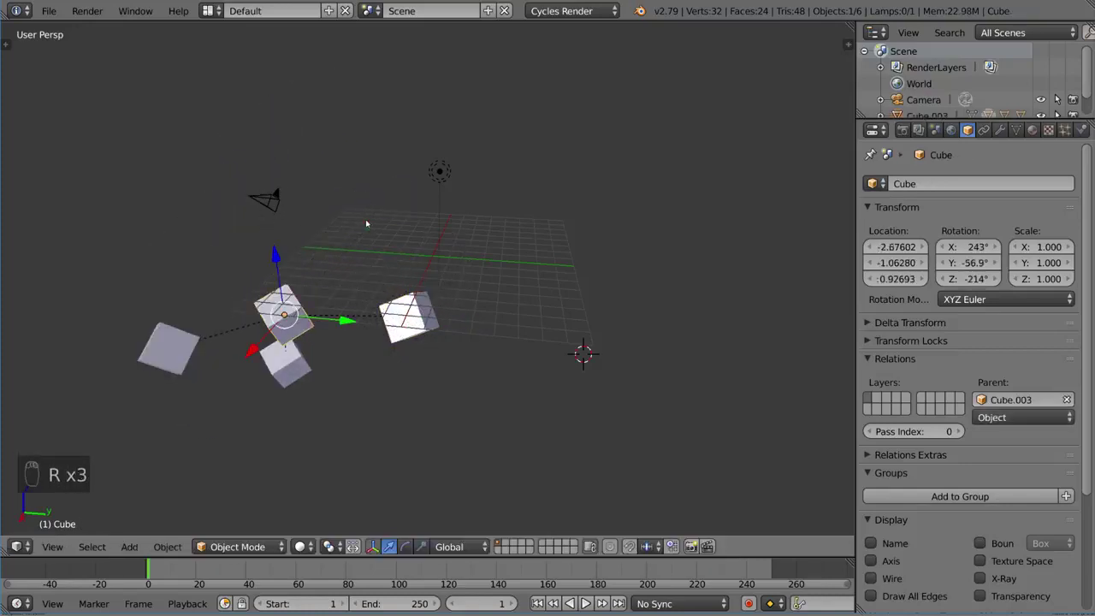
Move Cube.001 to the lower left and reposition Cube.002 beside it
right_click(288, 362)
right_click(171, 354)
key("g")
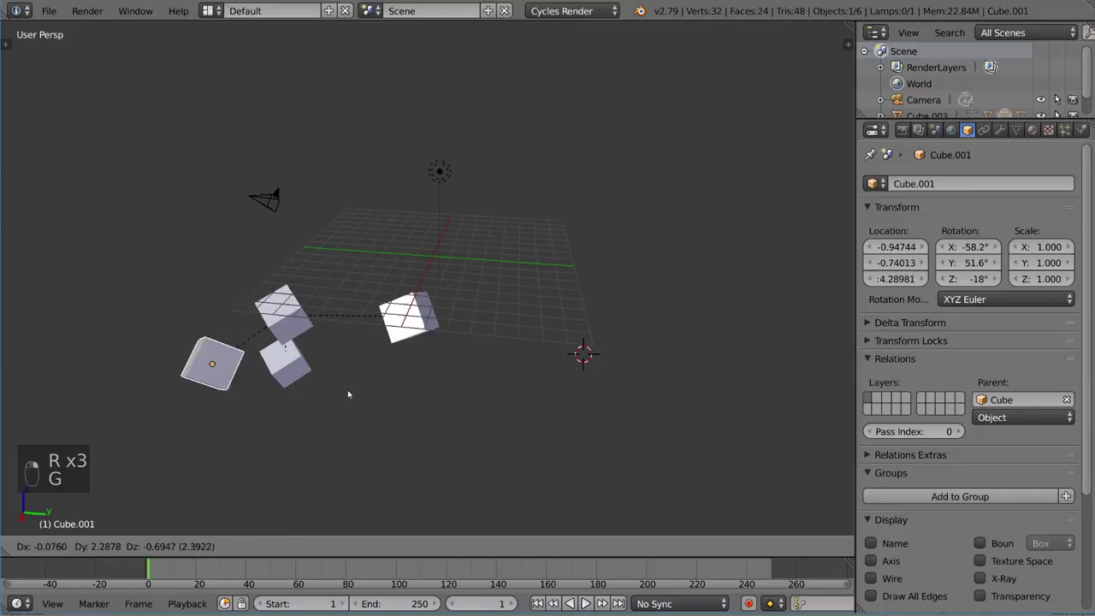
left_click(347, 389)
right_click(289, 364)
key("r")
key("g")
left_click(304, 385)
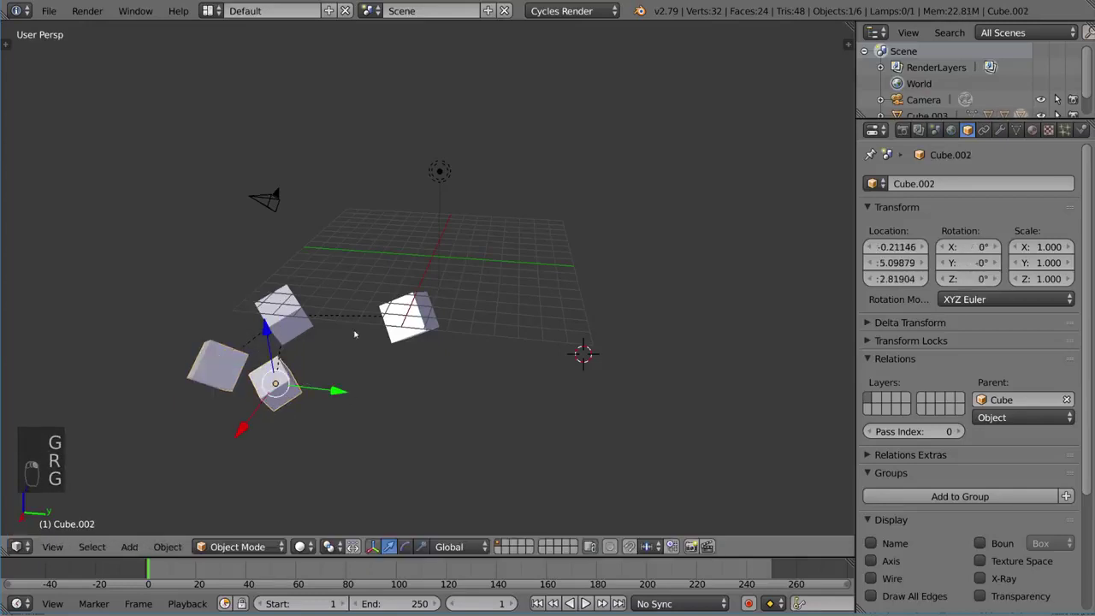
Rotate the middle cube, then rotate Cube.003 so its children swing upward
right_click(284, 313)
key("r")
left_click(372, 250)
right_click(409, 317)
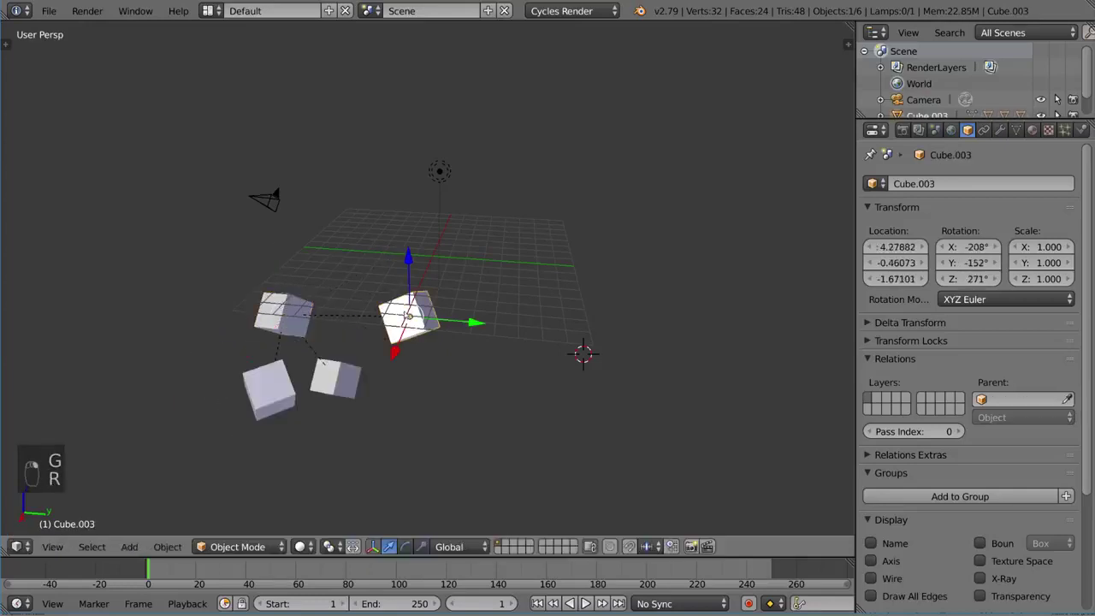
key("r")
key("r")
left_click(455, 356)
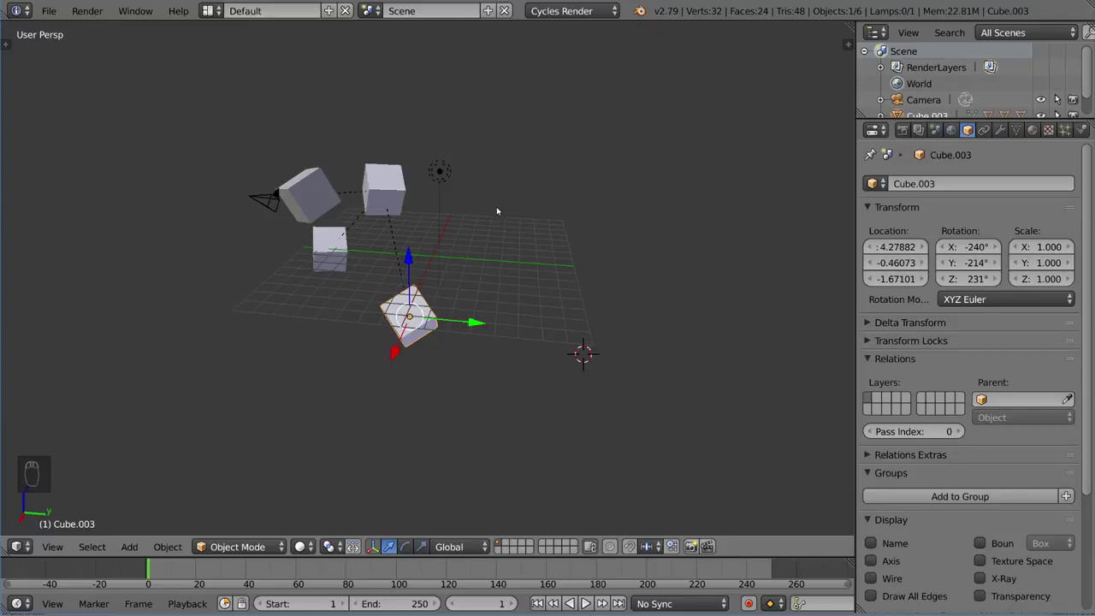
Check each cube's parent, then clear the rotations of Cube.003 and the middle cube
left_click(381, 197)
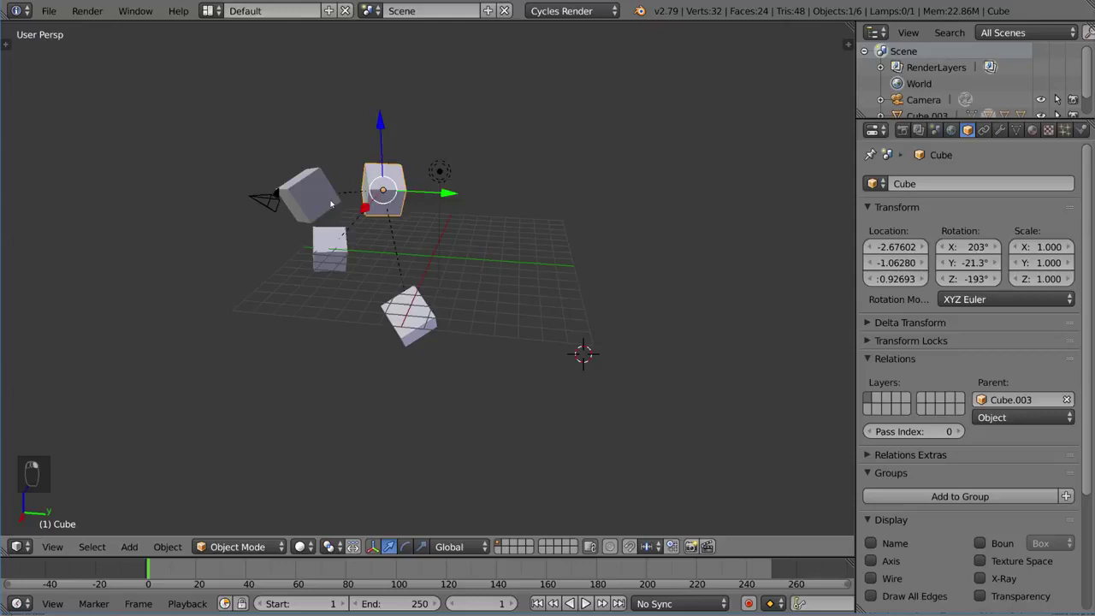
left_click(324, 203)
left_click(377, 202)
left_click(423, 301)
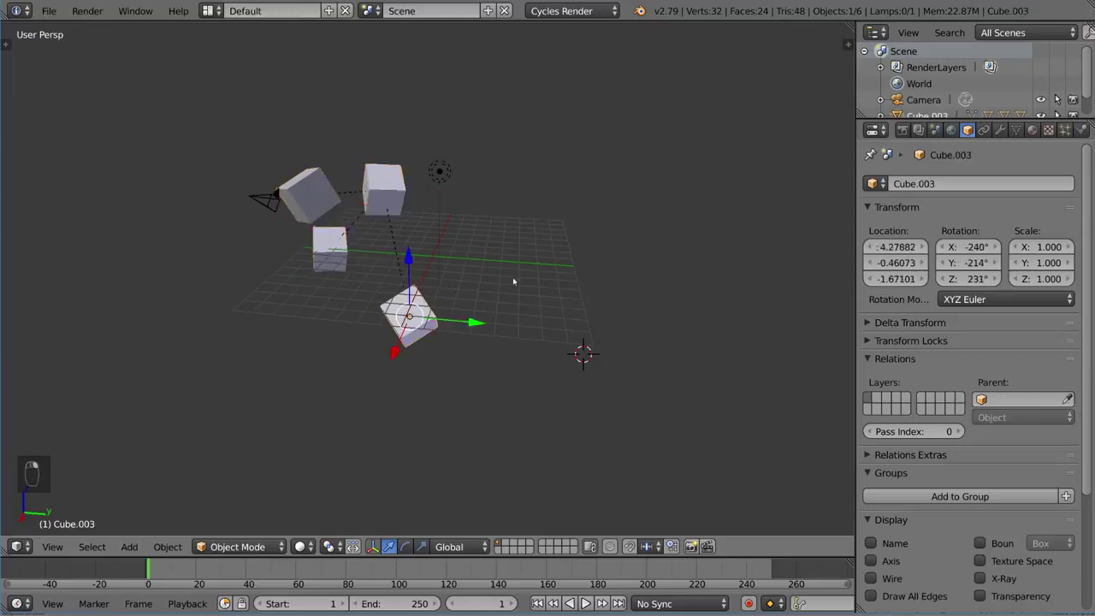
key("alt+r")
left_click(419, 227)
key("alt+r")
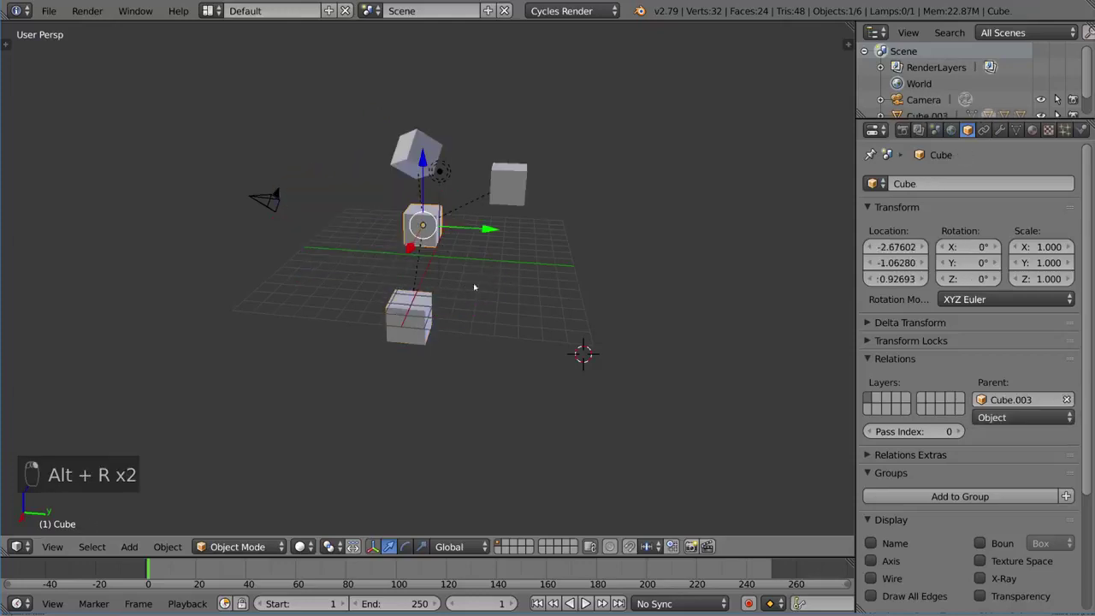
Clear the middle cube's rotation again and reset its location to 0,0,0
left_click(410, 315)
left_click(419, 226)
mouse_move(419, 226)
middle_mouse_down()
mouse_move(525, 215)
mouse_move(547, 229)
mouse_move(493, 224)
middle_mouse_up()
scroll(538, 228, "up", 3)
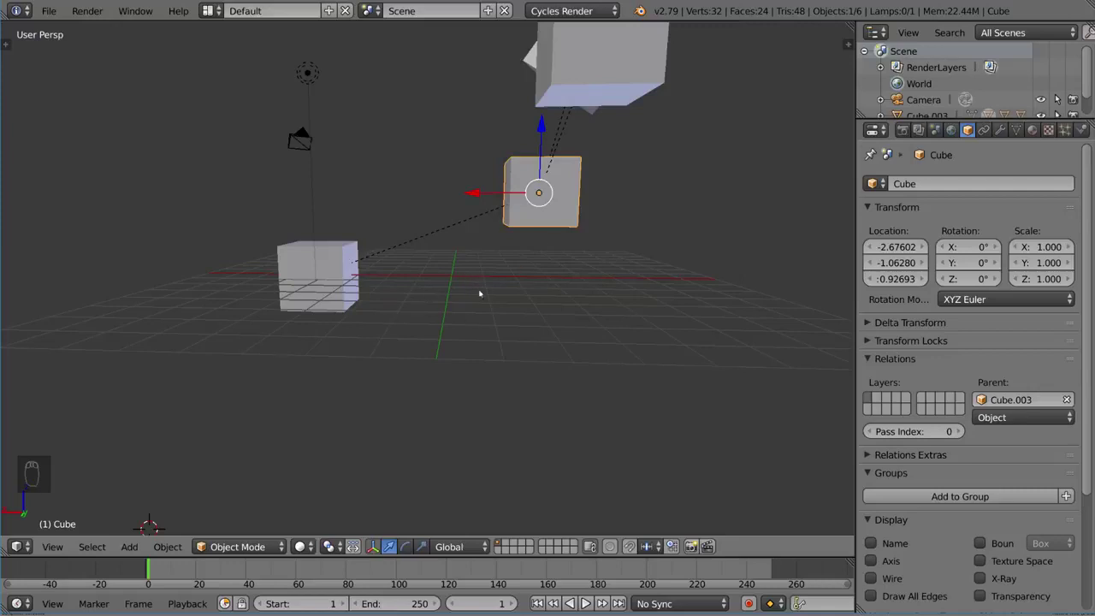
key("alt+r")
key("alt+g")
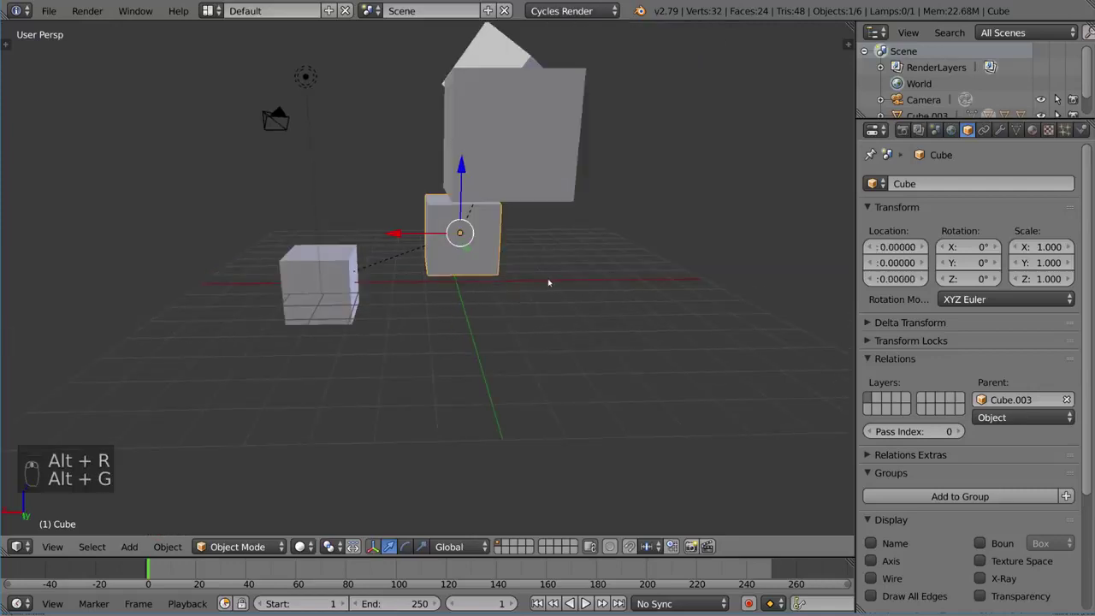
Move Cube.003 up and to the left of the other cubes
mouse_move(534, 286)
middle_mouse_down()
mouse_move(587, 300)
mouse_move(536, 239)
mouse_move(508, 228)
middle_mouse_up()
middle_click_drag(464, 274, 388, 296)
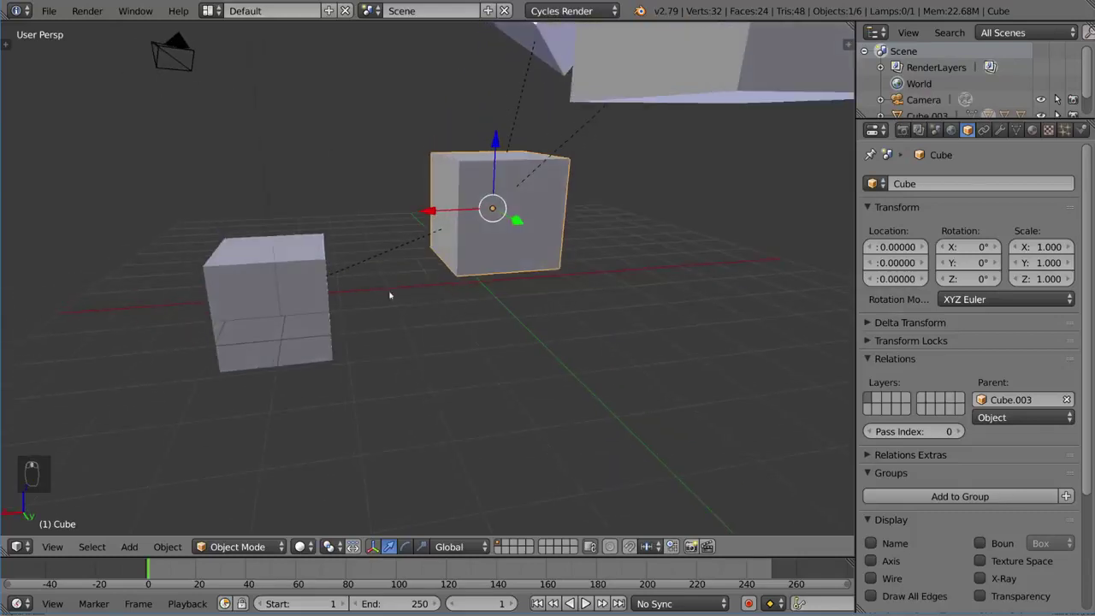
right_click(285, 289)
key("g")
left_click(175, 104)
Clear the child cube's location again so it sits on Cube.003's origin
scroll(176, 104, "down", 5)
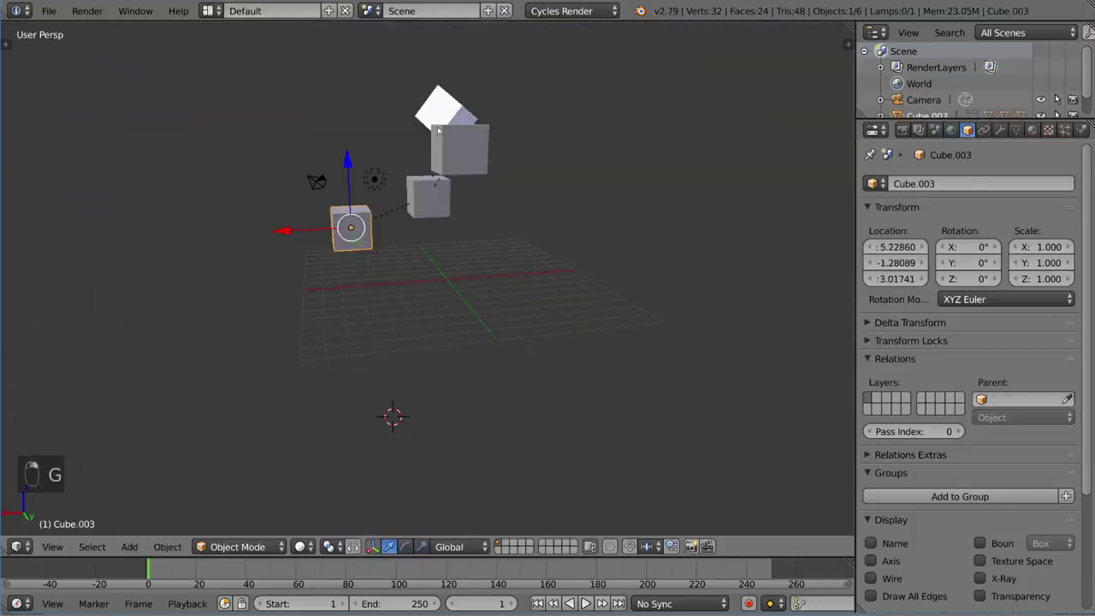
right_click(435, 200)
scroll(479, 191, "up", 4)
key("alt+g")
key("alt+g")
key("alt+g")
middle_click_drag(482, 188, 549, 186)
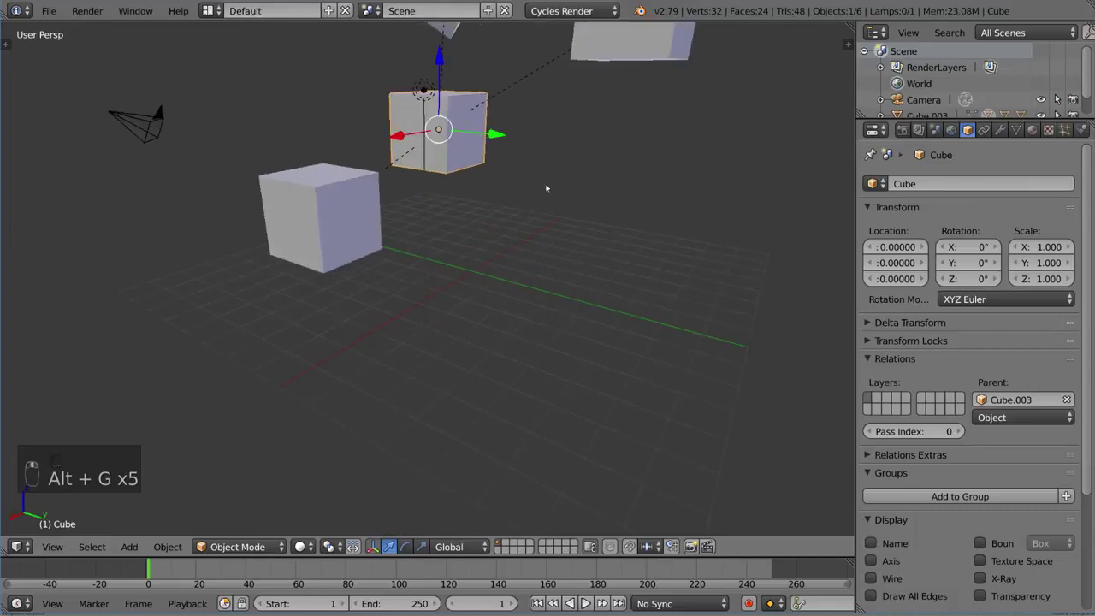
mouse_move(497, 137)
middle_mouse_down()
mouse_move(530, 197)
mouse_move(481, 222)
middle_mouse_up()
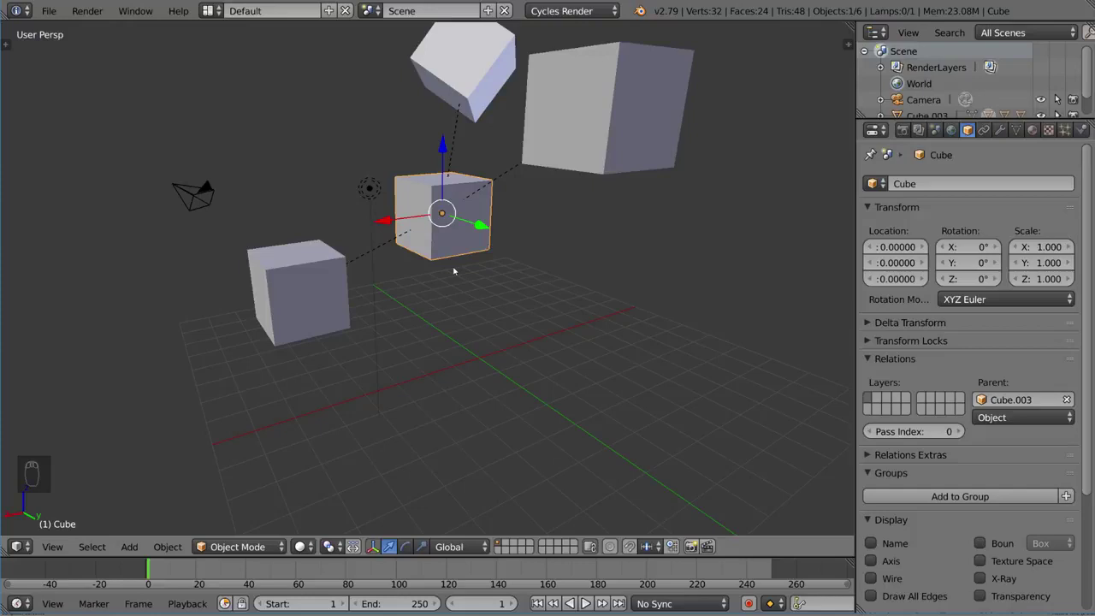
Remove the middle cube's parent with Alt+P > Clear Parent
key("alt+p")
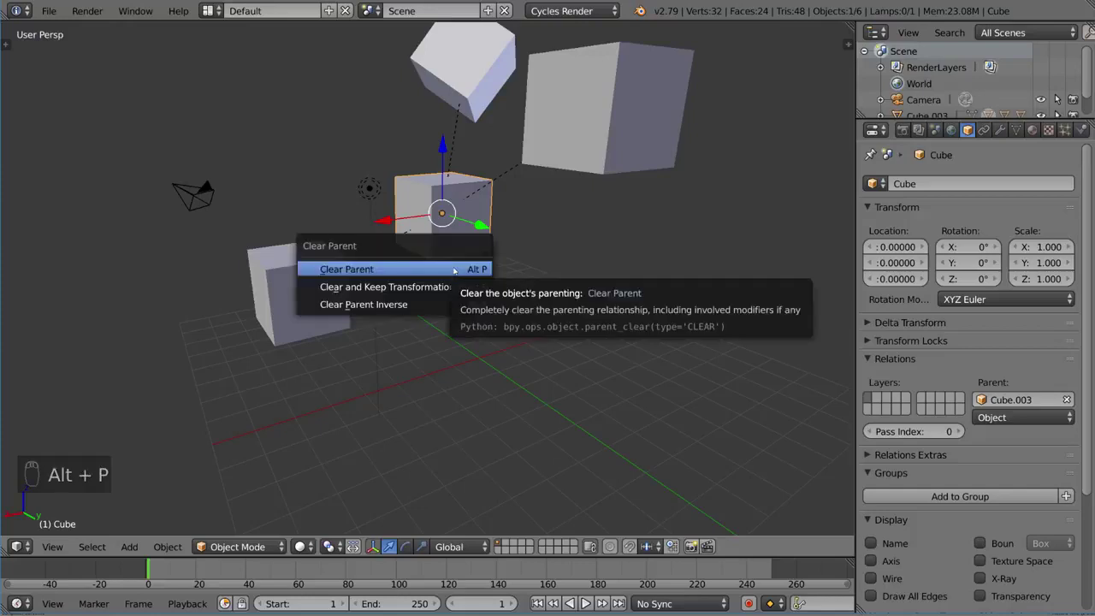
left_click(454, 270)
middle_click_drag(436, 188, 540, 336)
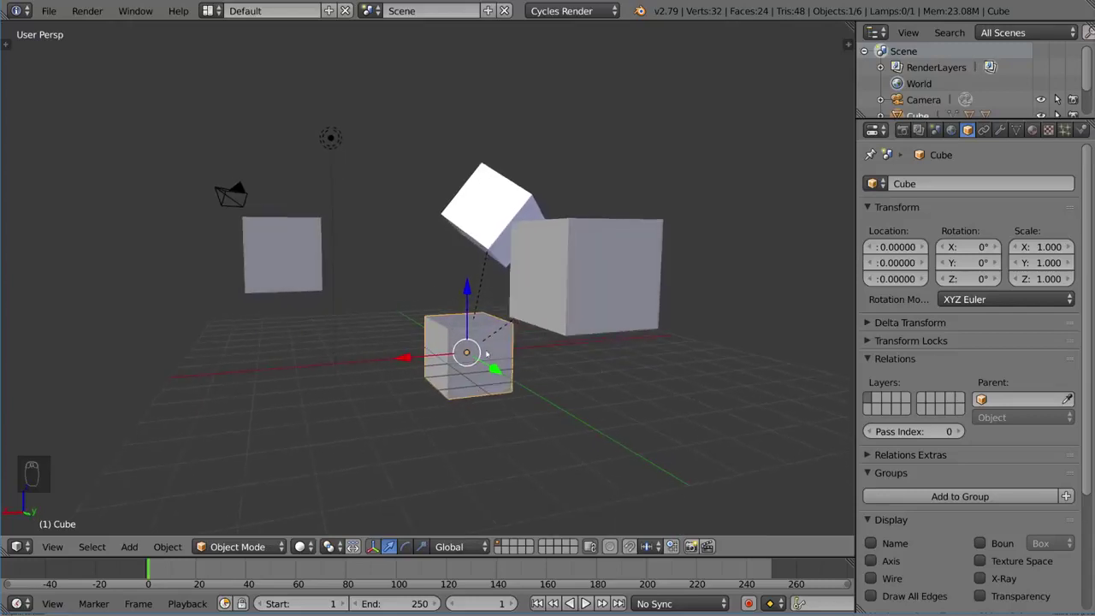
Show the N sidebar with transform values, then undo the parent clearing
key("n")
scroll(797, 217, "up", 5)
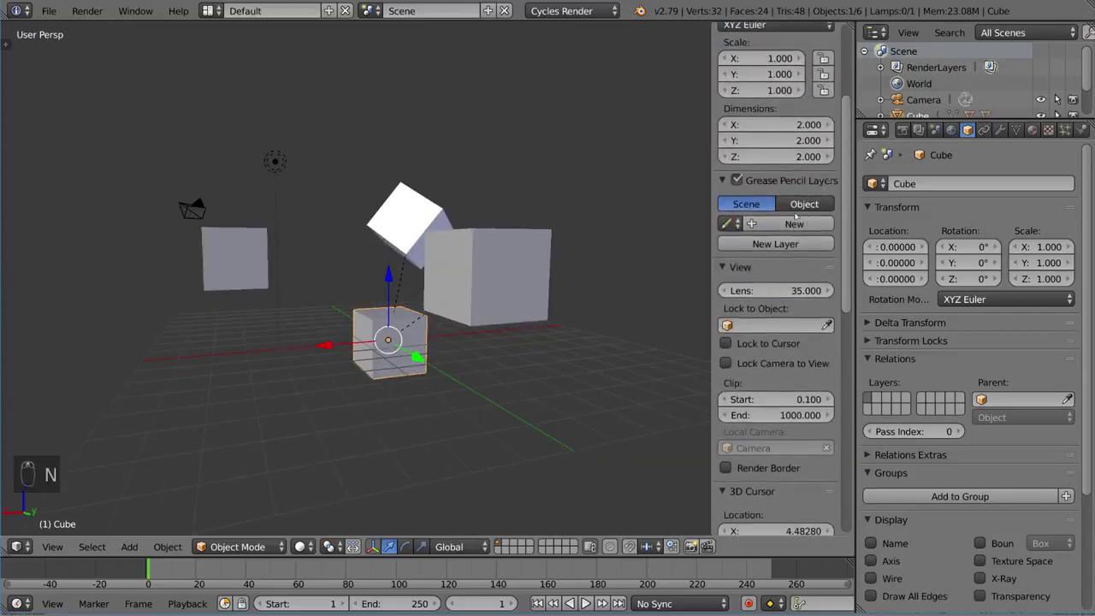
scroll(797, 218, "up", 5)
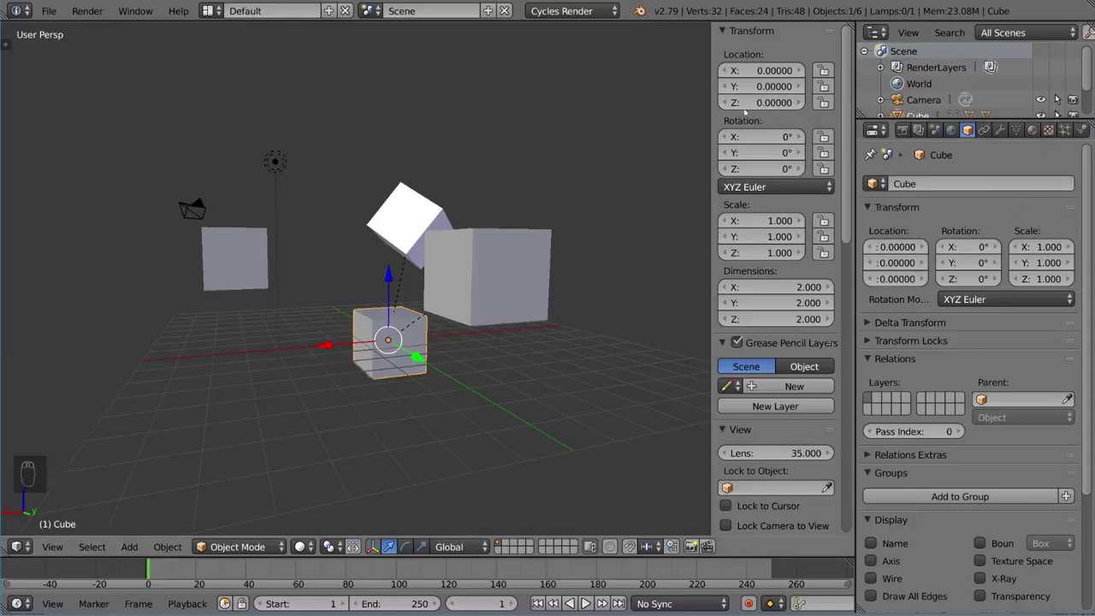
key("ctrl+z")
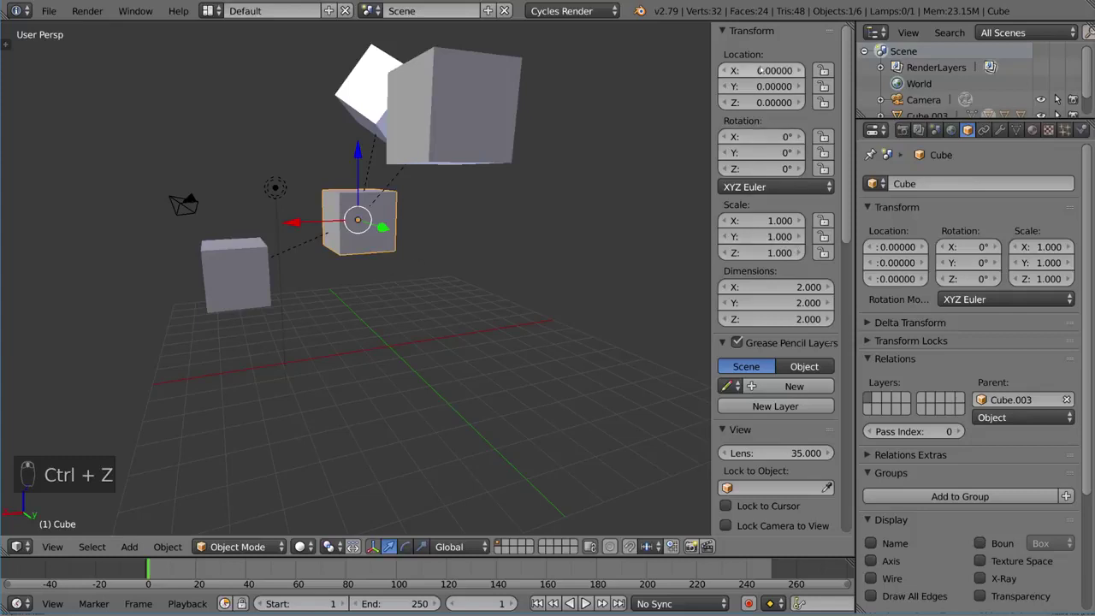
middle_click_drag(505, 206, 564, 225)
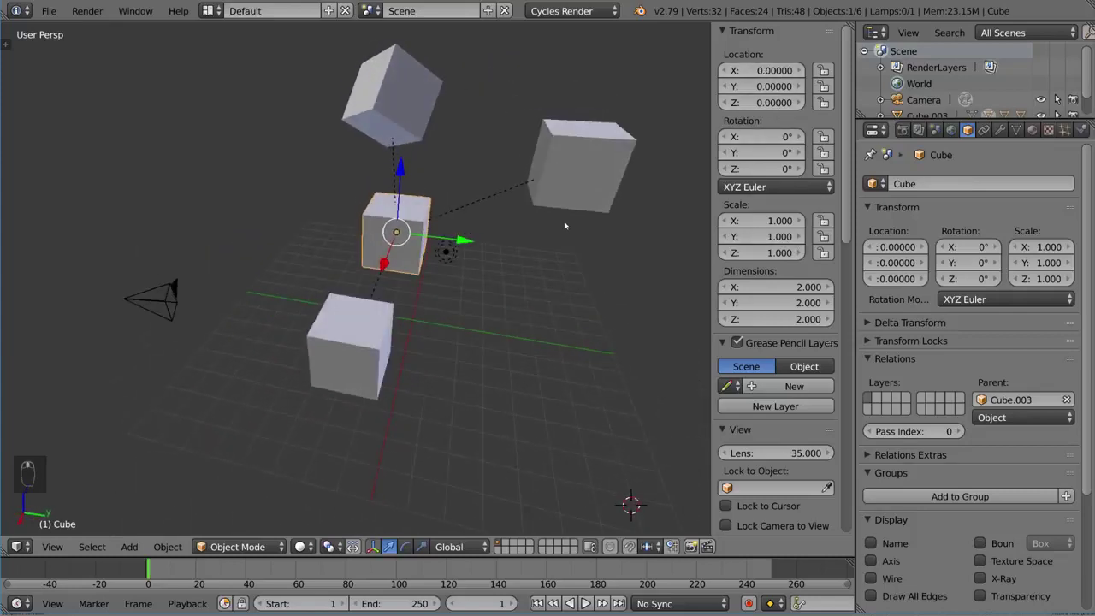
After a cancelled move, use Shift+S > Cursor to Selected on the middle cube
key("g")
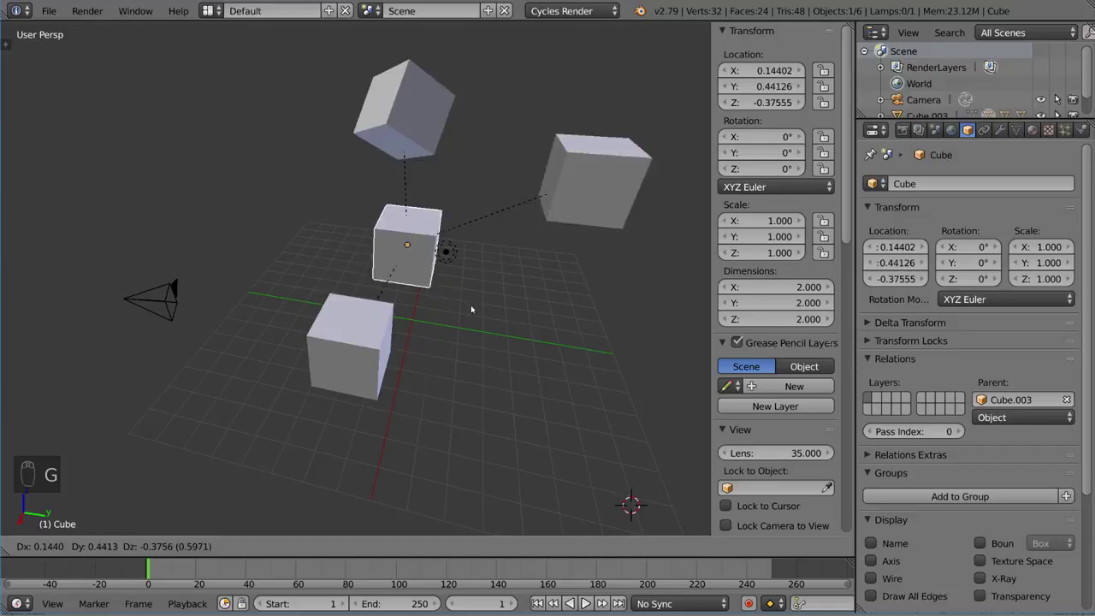
right_click(466, 248)
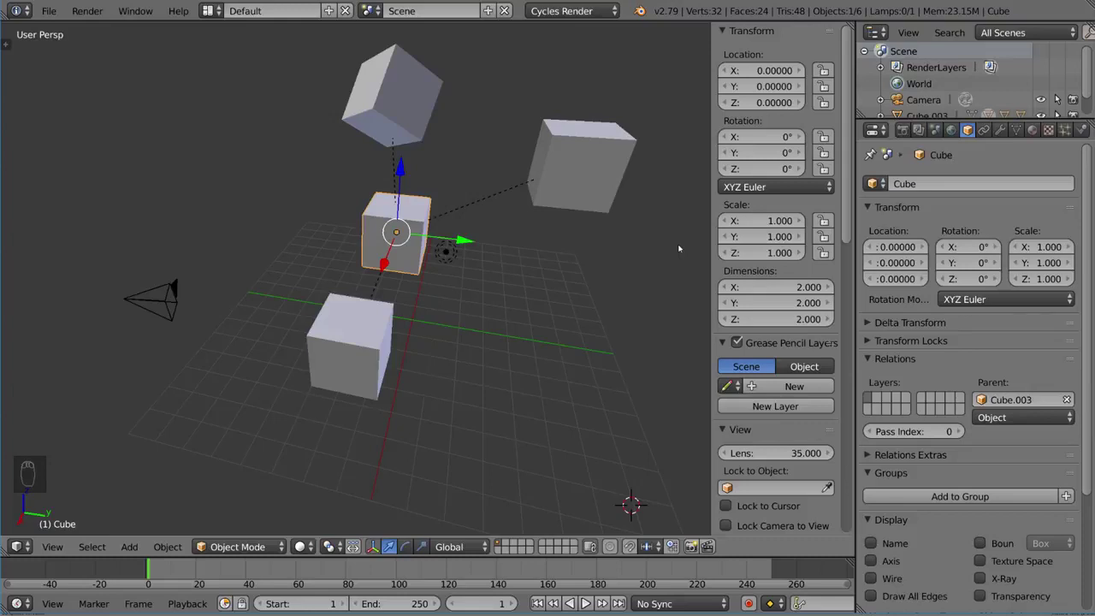
key("shift+s")
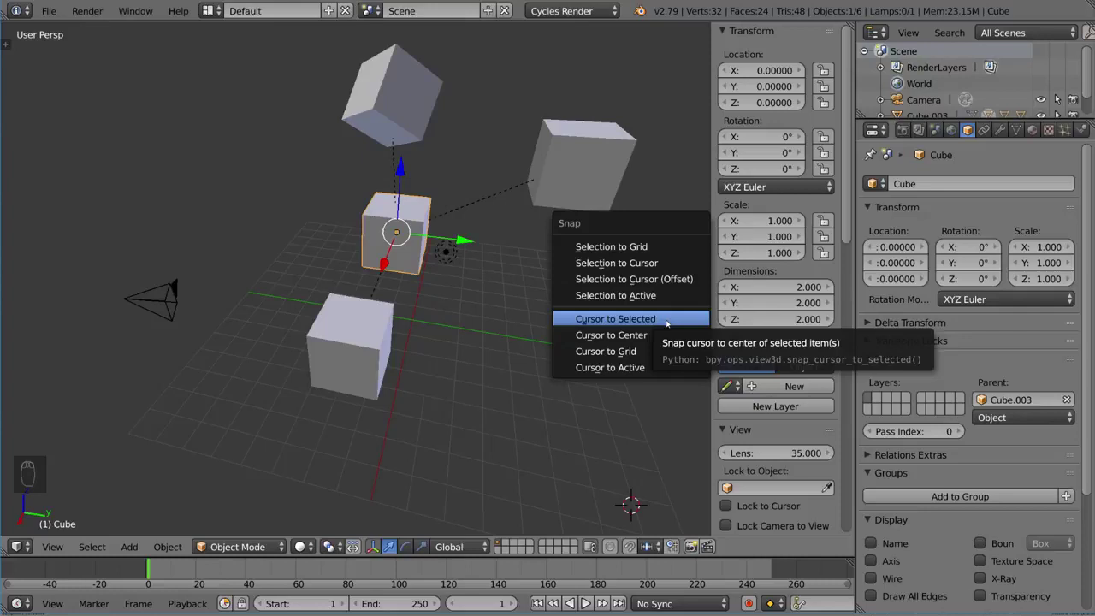
left_click(666, 322)
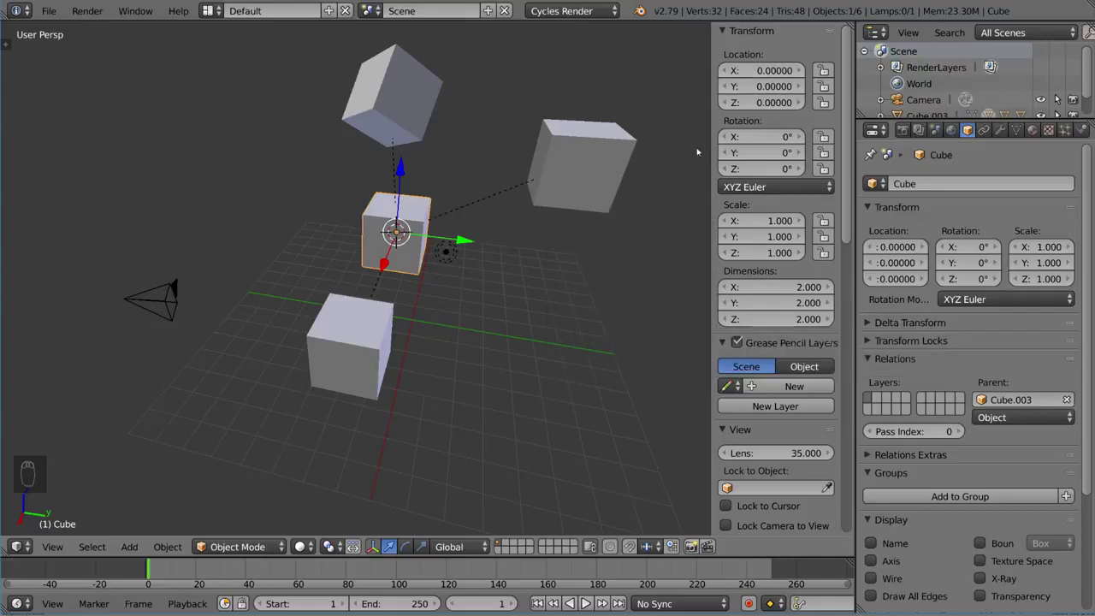
Orbit around the cube and scroll through the N-panel transform values
mouse_move(697, 152)
middle_mouse_down()
mouse_move(564, 196)
mouse_move(464, 248)
mouse_move(248, 284)
middle_mouse_up()
scroll(810, 129, "down", 3)
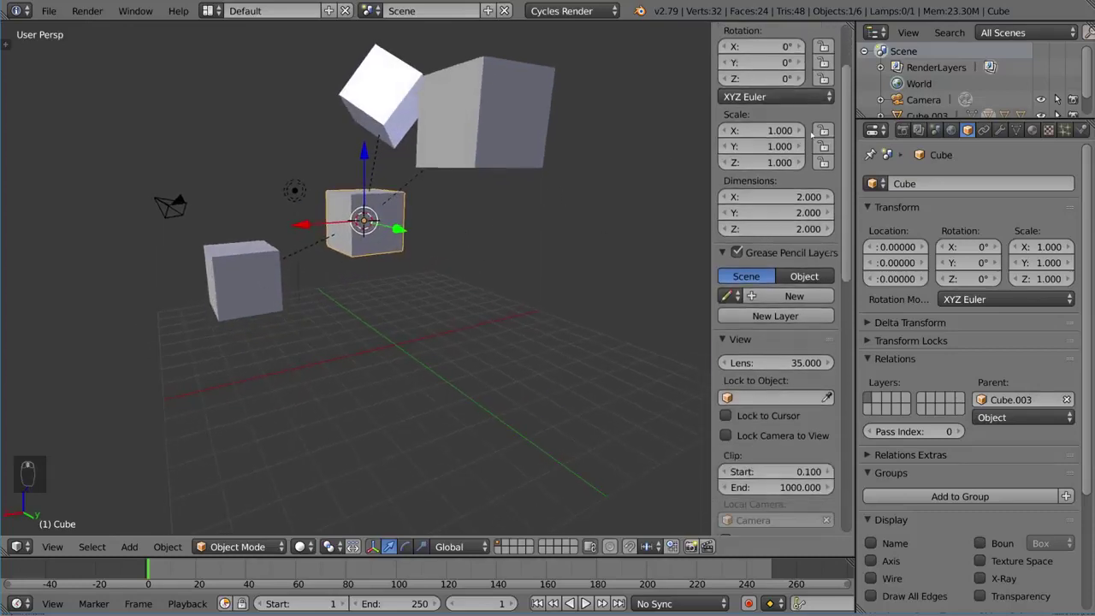
scroll(811, 137, "down", 2)
scroll(812, 154, "down", 2)
scroll(814, 179, "down", 2)
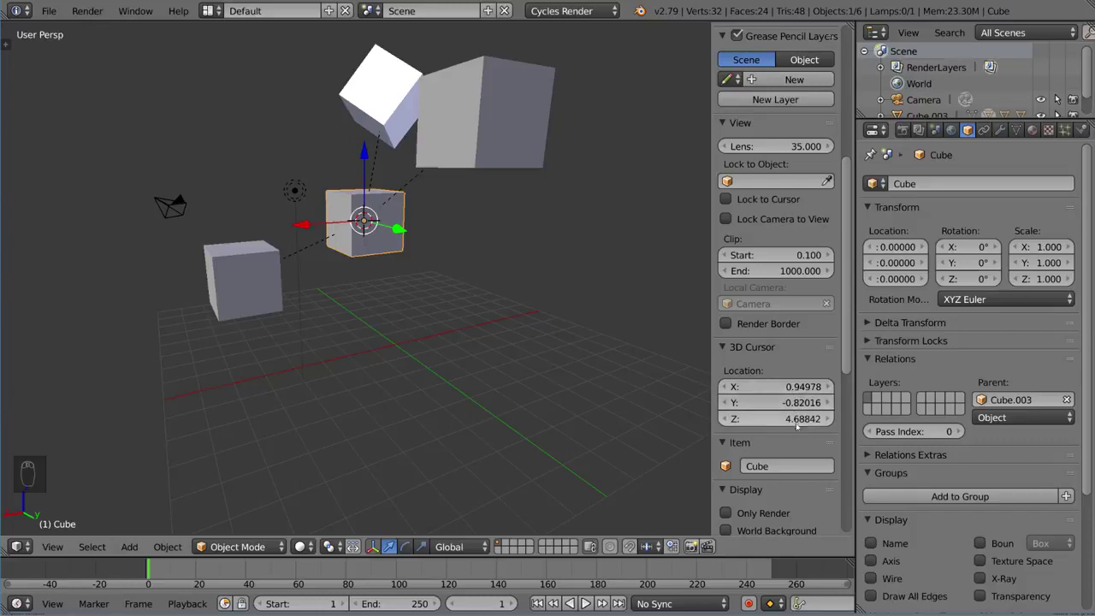
middle_click_drag(489, 294, 533, 339)
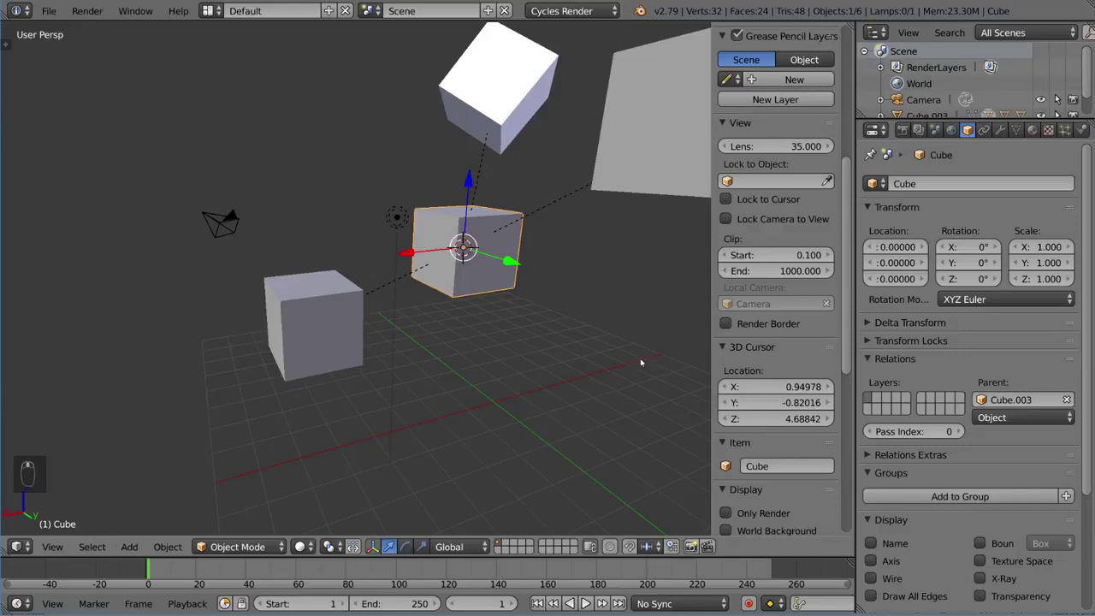
scroll(791, 436, "up", 1)
scroll(791, 436, "up", 5)
scroll(795, 257, "up", 2)
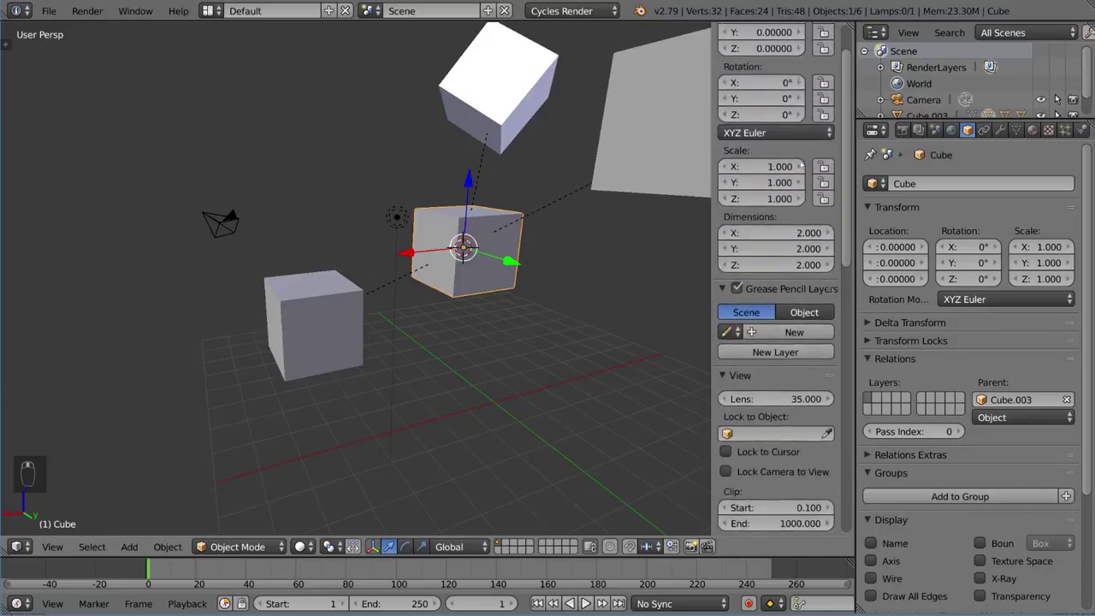
scroll(802, 166, "up", 2)
middle_click_drag(544, 346, 531, 343, "shift")
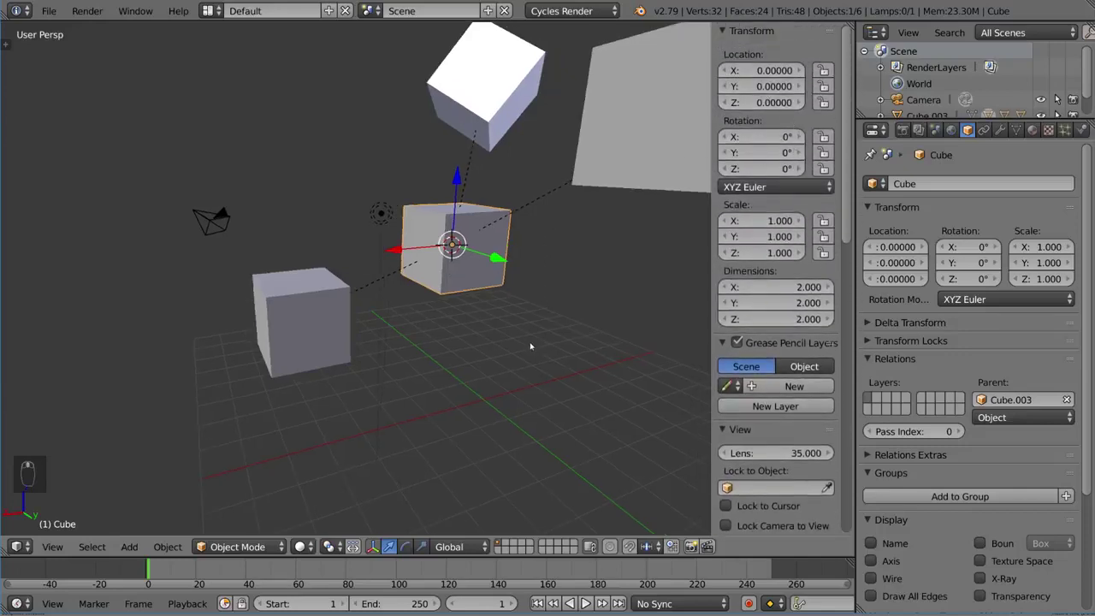
Try a plain Clear Parent on the middle cube, then undo it
key("alt+p")
left_click(530, 345)
key("ctrl+z")
mouse_move(427, 337)
middle_mouse_down()
mouse_move(465, 269)
mouse_move(507, 301)
middle_mouse_up()
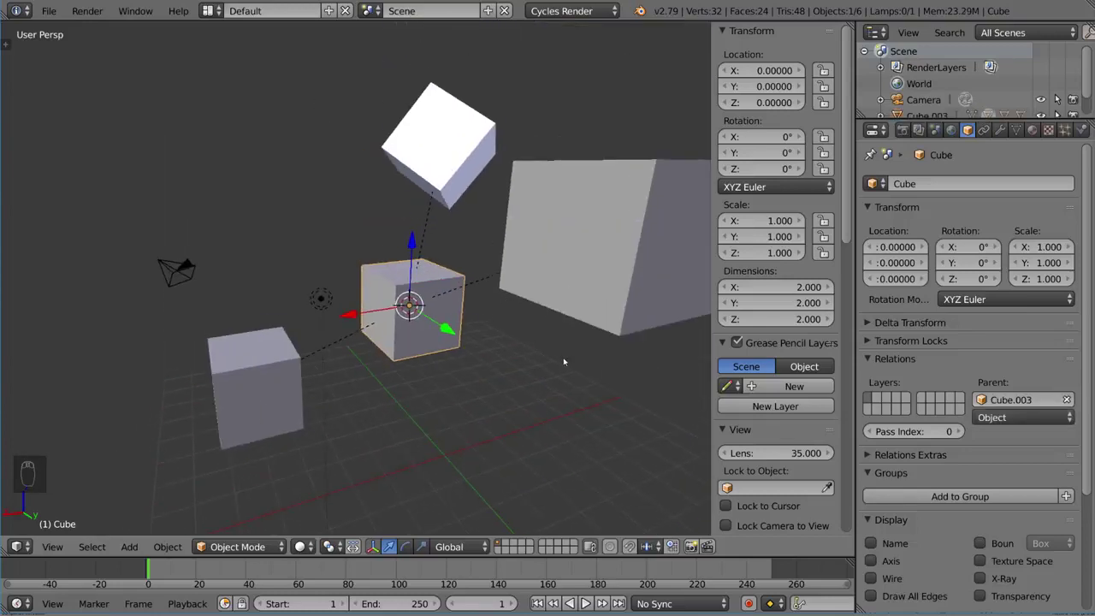
Clear the parent and keep transformation, so location reads 0.94978, -0.82016, 4.68842
key("alt+p")
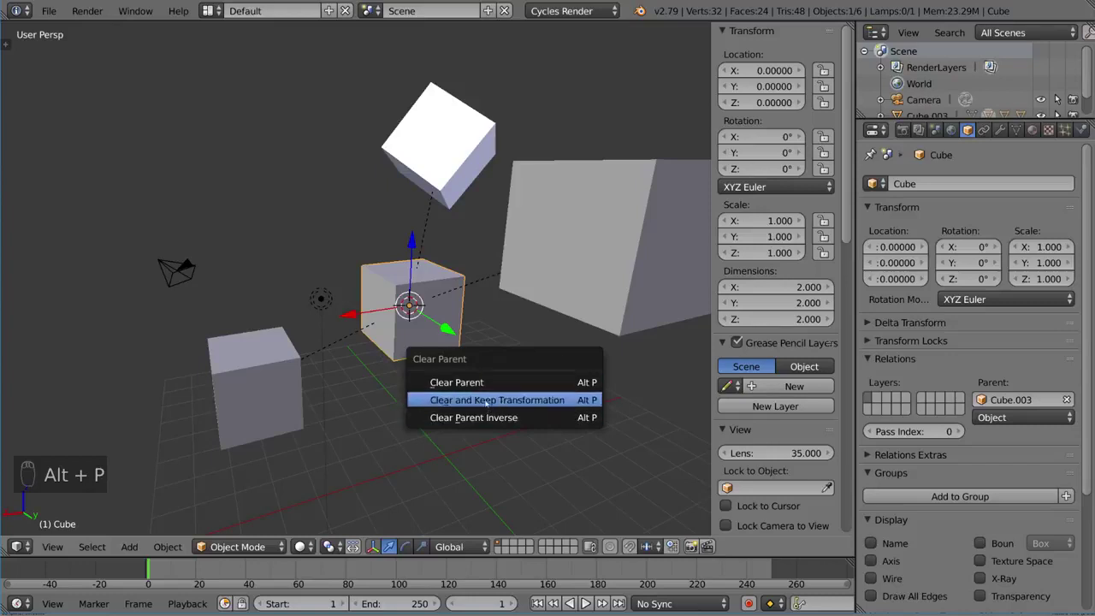
left_click(537, 400)
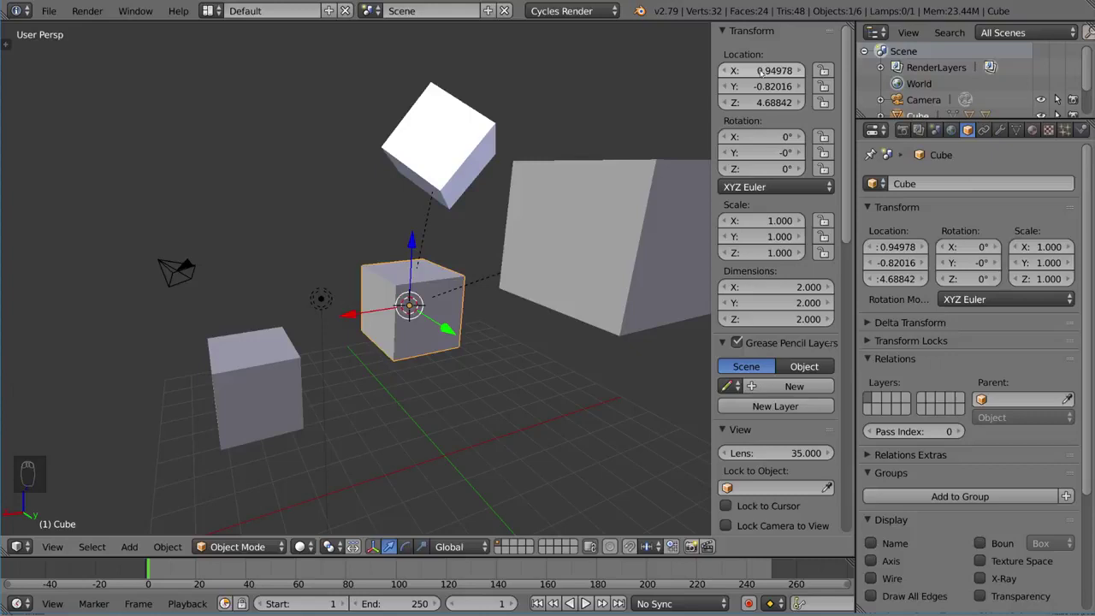
scroll(771, 257, "down", 3)
scroll(770, 431, "down", 2)
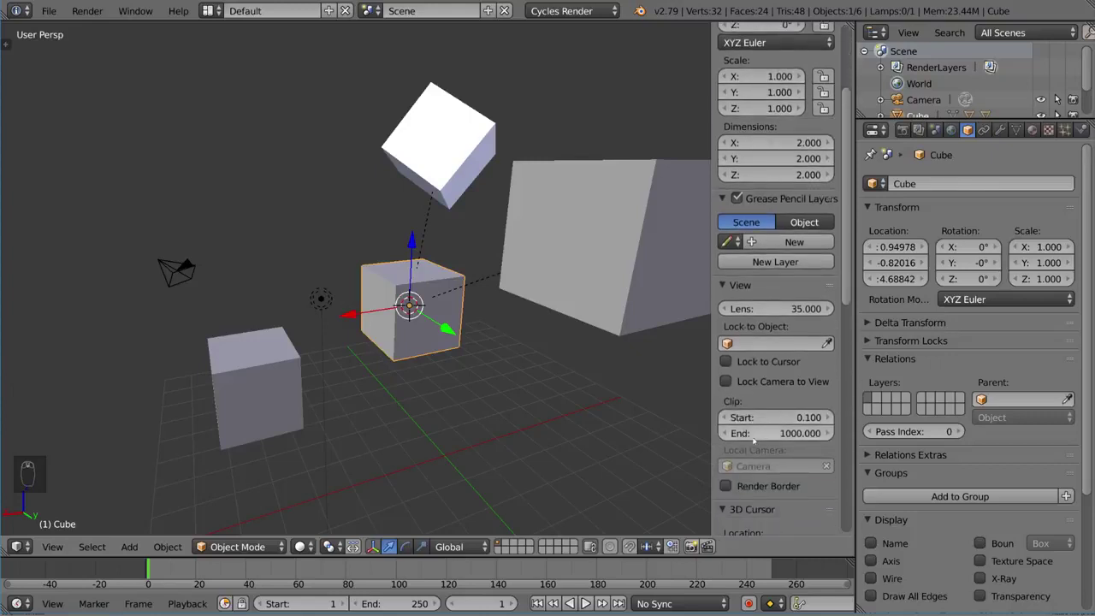
scroll(771, 453, "down", 4)
scroll(771, 453, "up", 2)
scroll(770, 428, "up", 4)
scroll(770, 410, "up", 3)
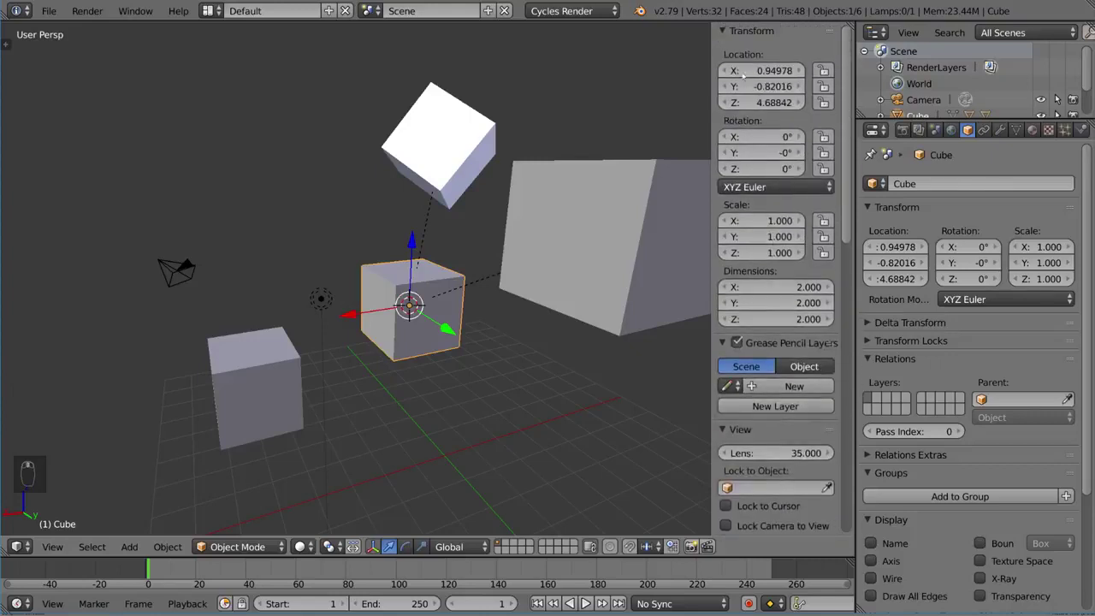
middle_click_drag(513, 320, 390, 365)
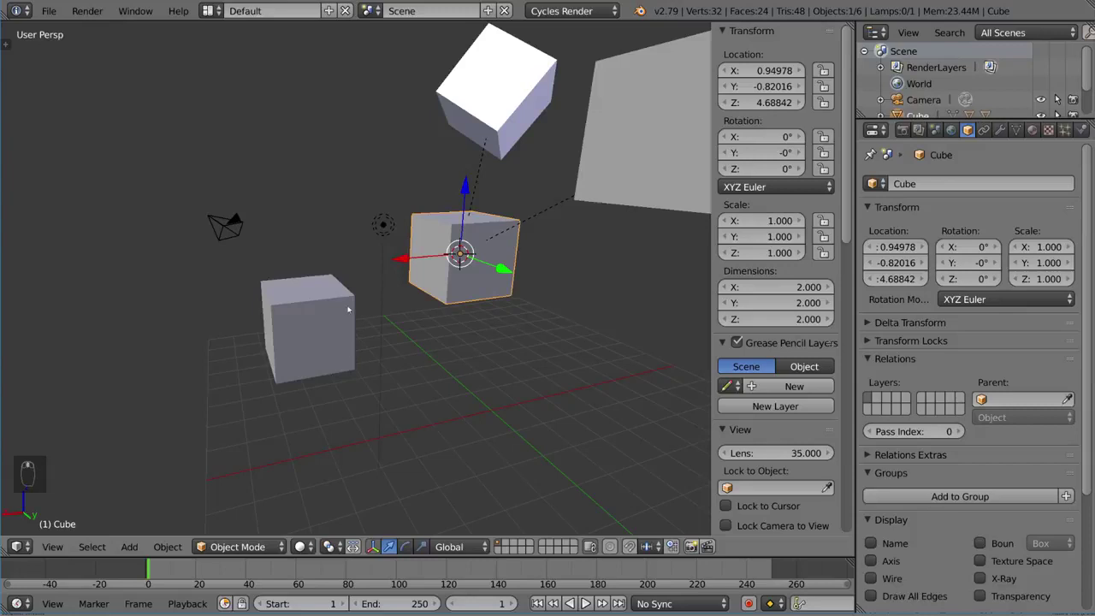
Clear the cube's location and parent it to Cube.003 with Keep Transform
key("alt+g")
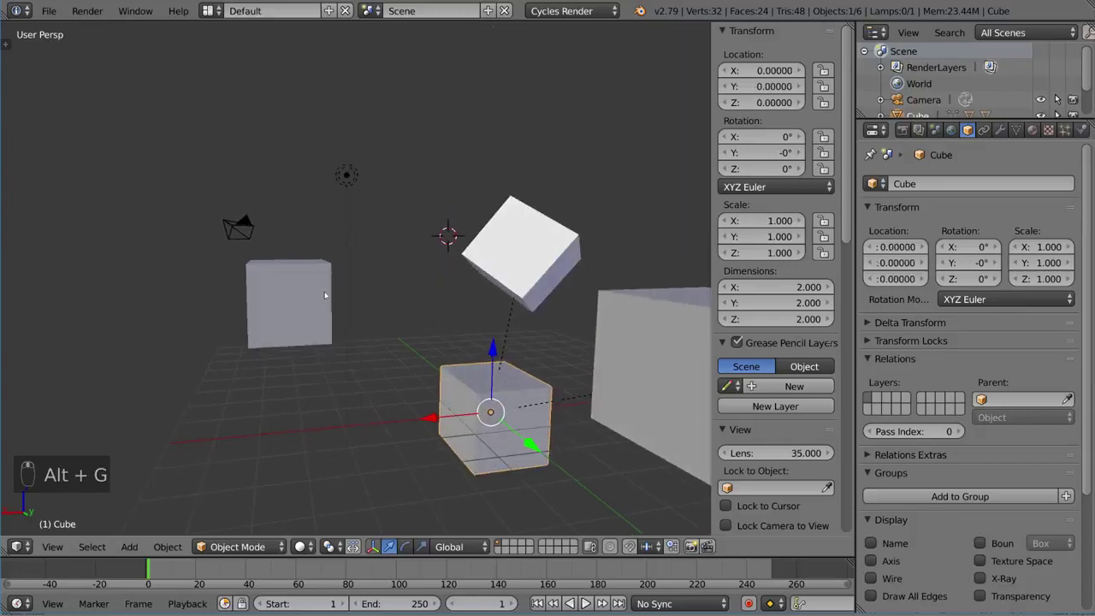
right_click(309, 293, "shift")
key("ctrl+p")
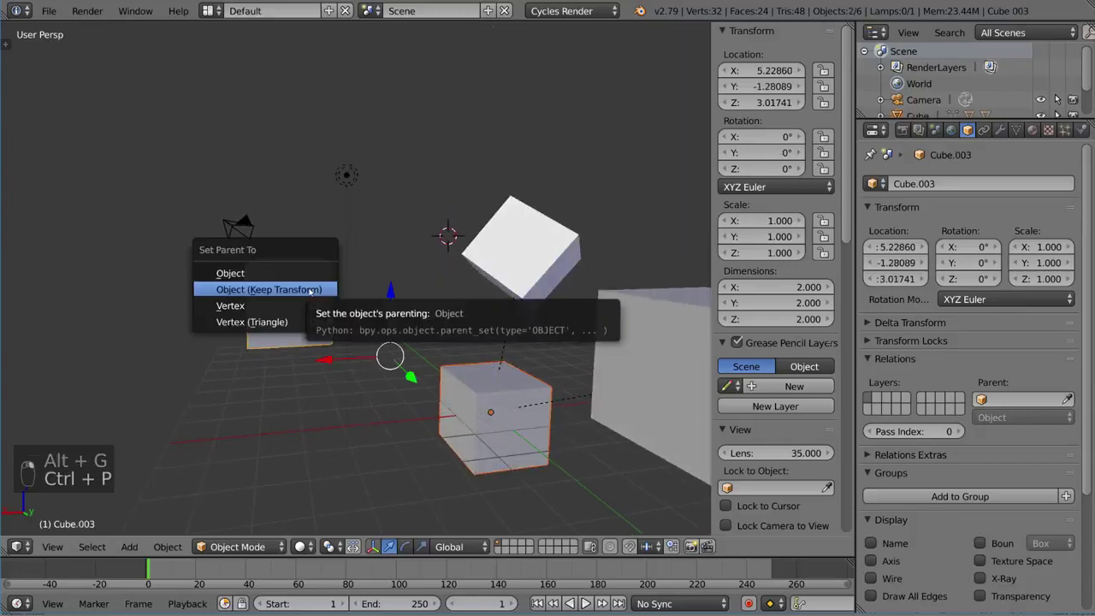
left_click(310, 292)
Move parent Cube.003 to the world origin, then reselect the child cube
key("bracketright")
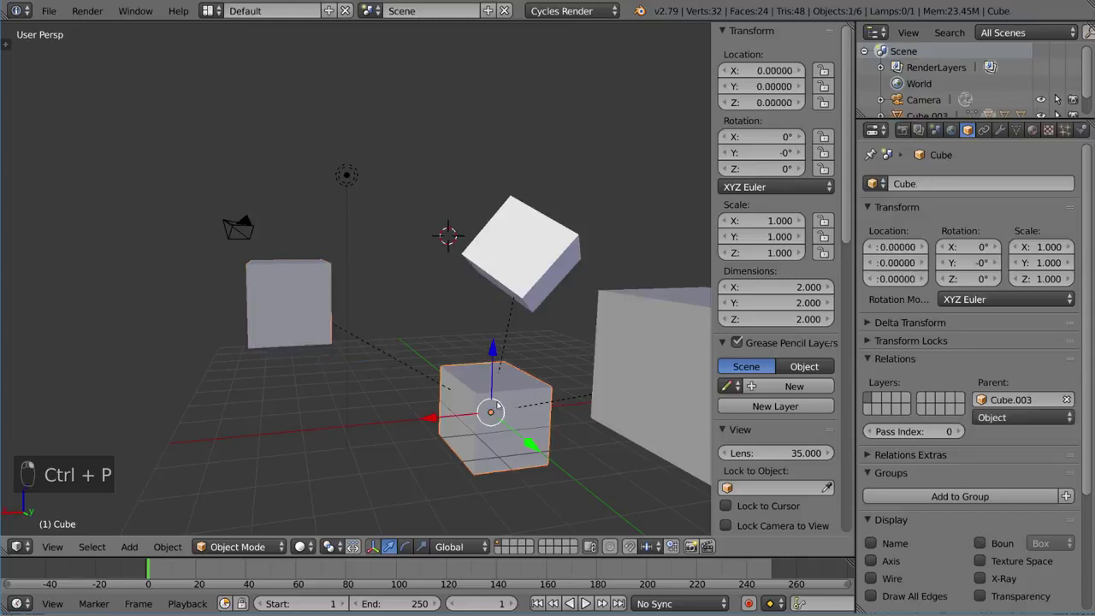
key("bracketleft")
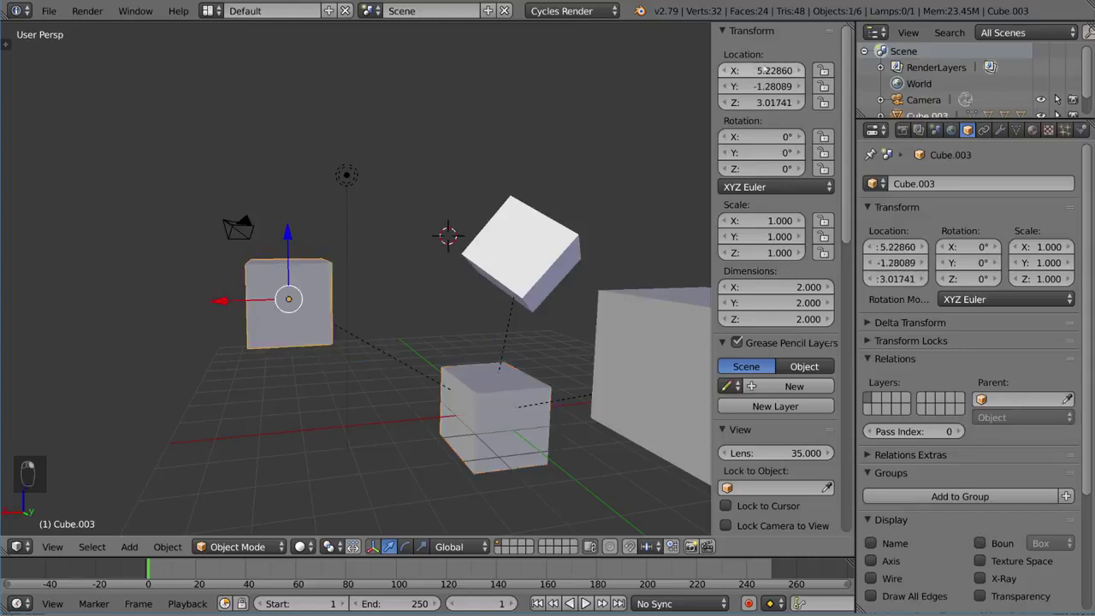
key("alt+g")
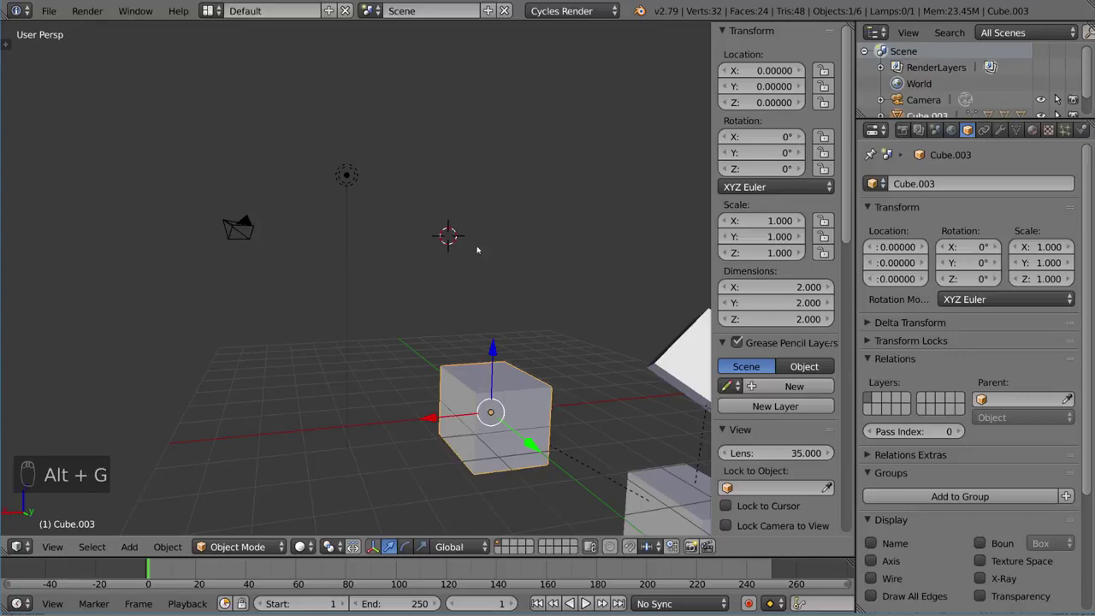
mouse_move(596, 385)
middle_mouse_down()
mouse_move(463, 238)
mouse_move(452, 318)
mouse_move(479, 306)
middle_mouse_up()
right_click(452, 318)
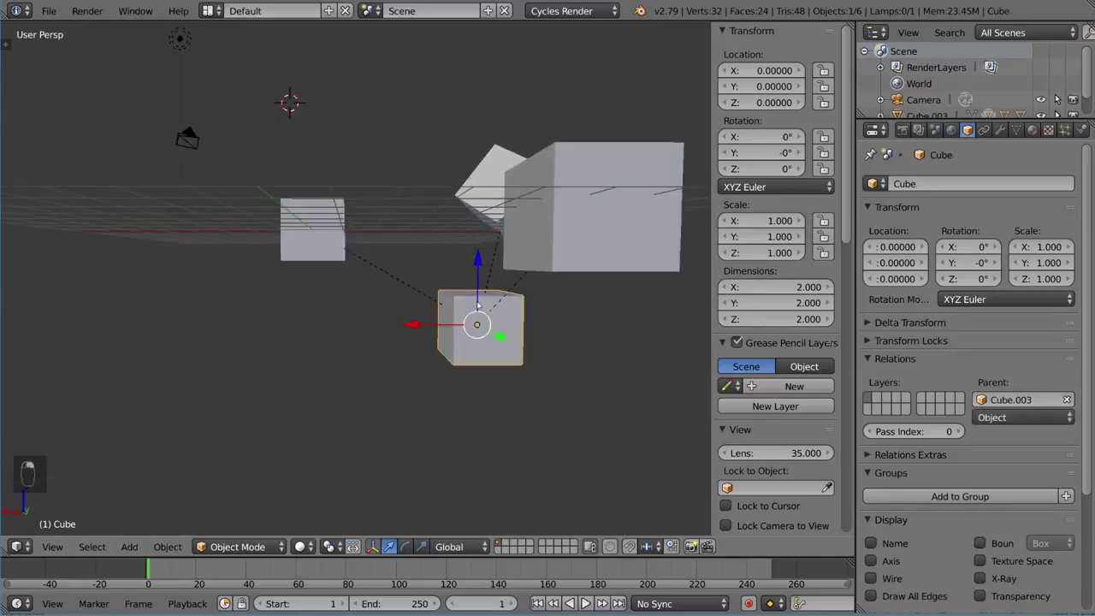